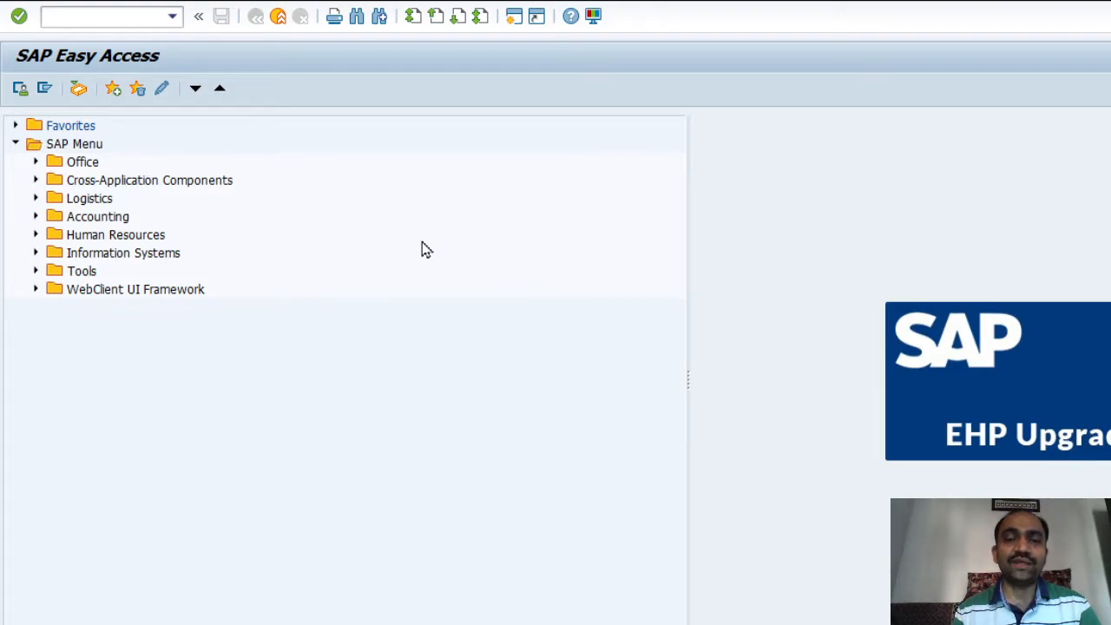
# Launch the QuickViewer with transaction SQVI
pyautogui.click(124, 19)
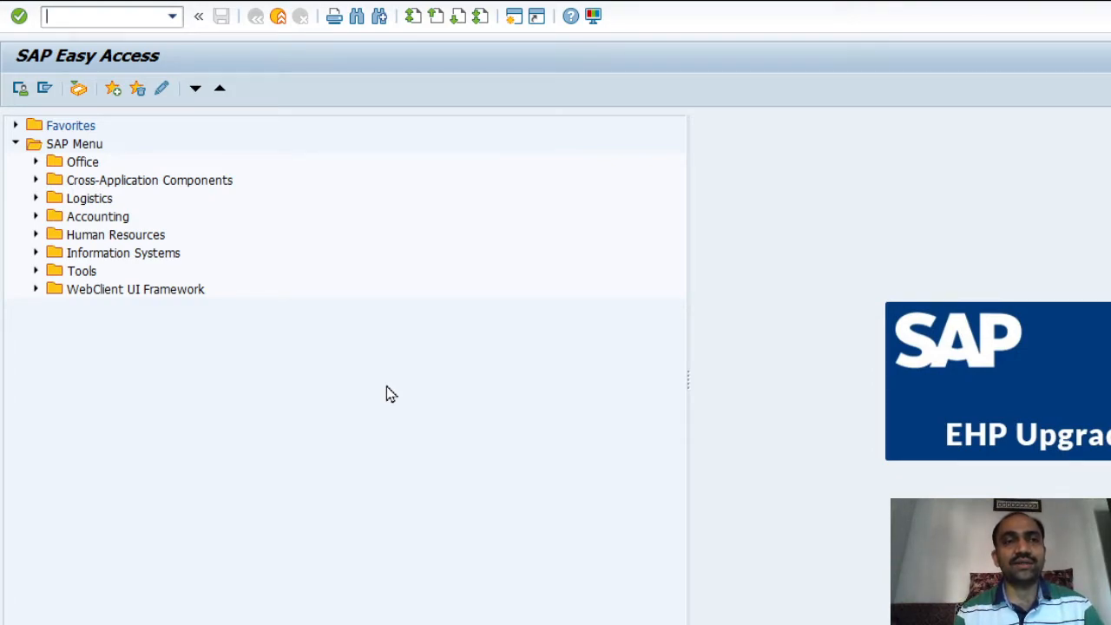
pyautogui.write('sqvi')
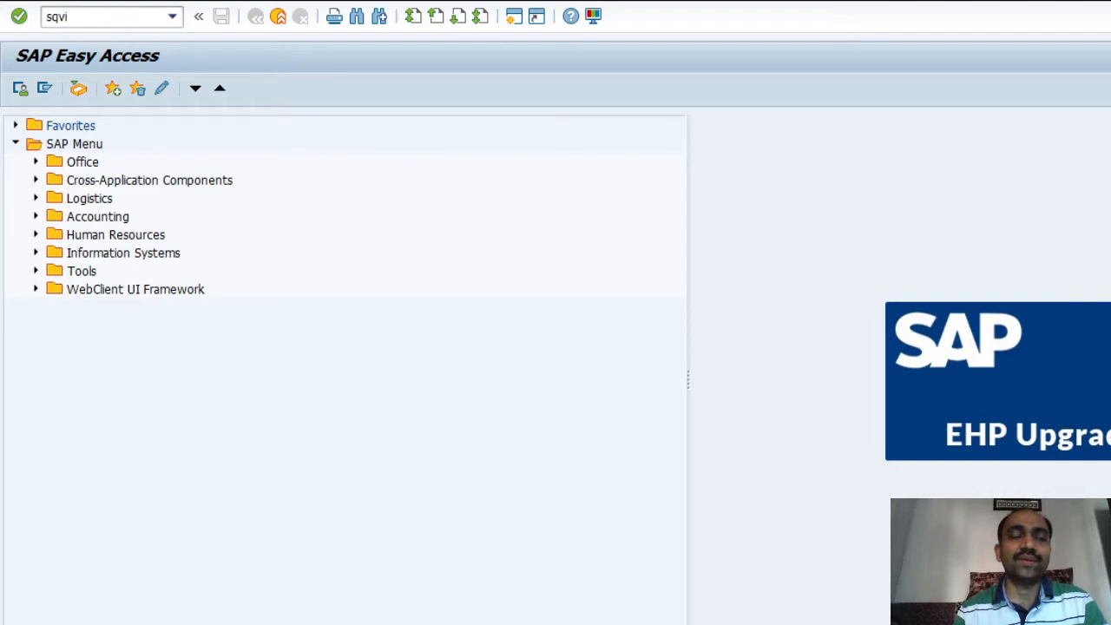
pyautogui.press('Return')
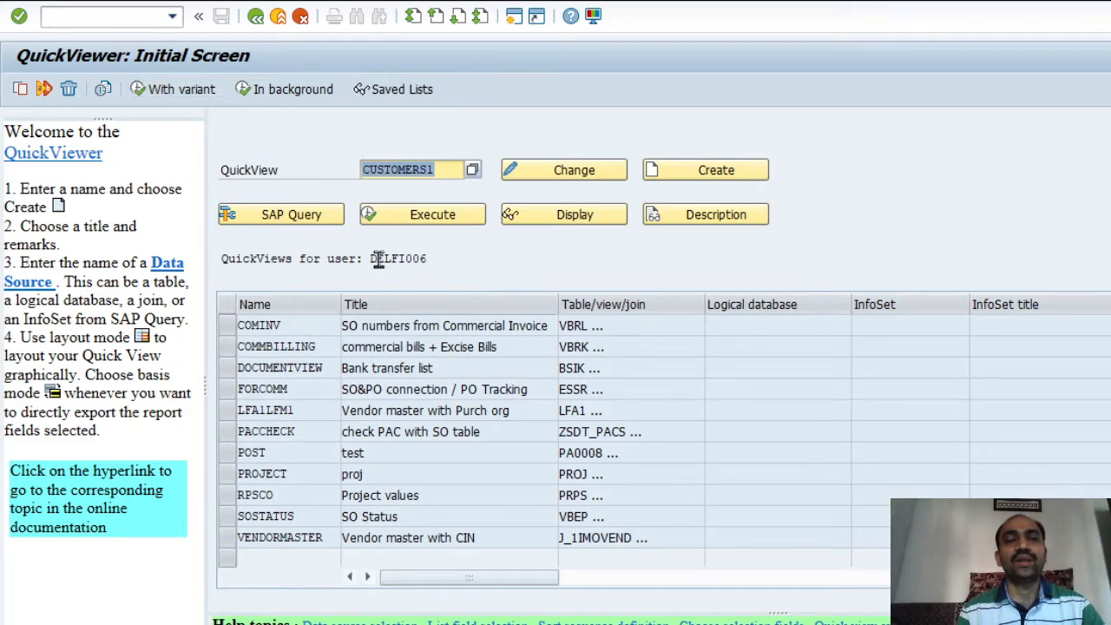
# Replace the old QuickView name with PAN
pyautogui.press('Delete')
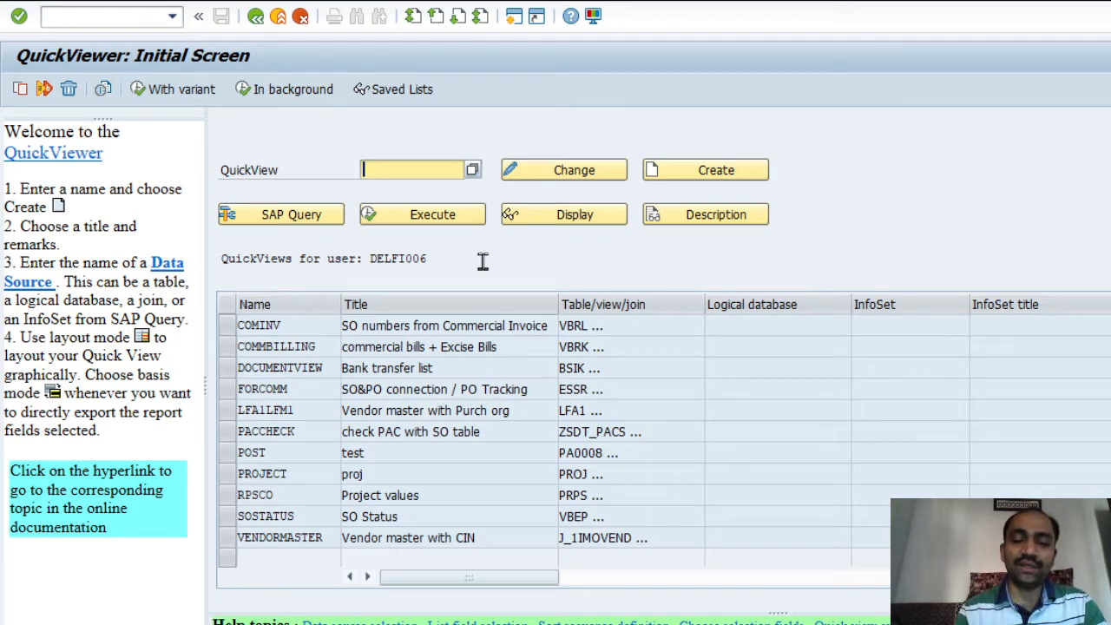
pyautogui.write('CSUS')
pyautogui.press('BackSpace')
pyautogui.press('BackSpace')
pyautogui.press('BackSpace')
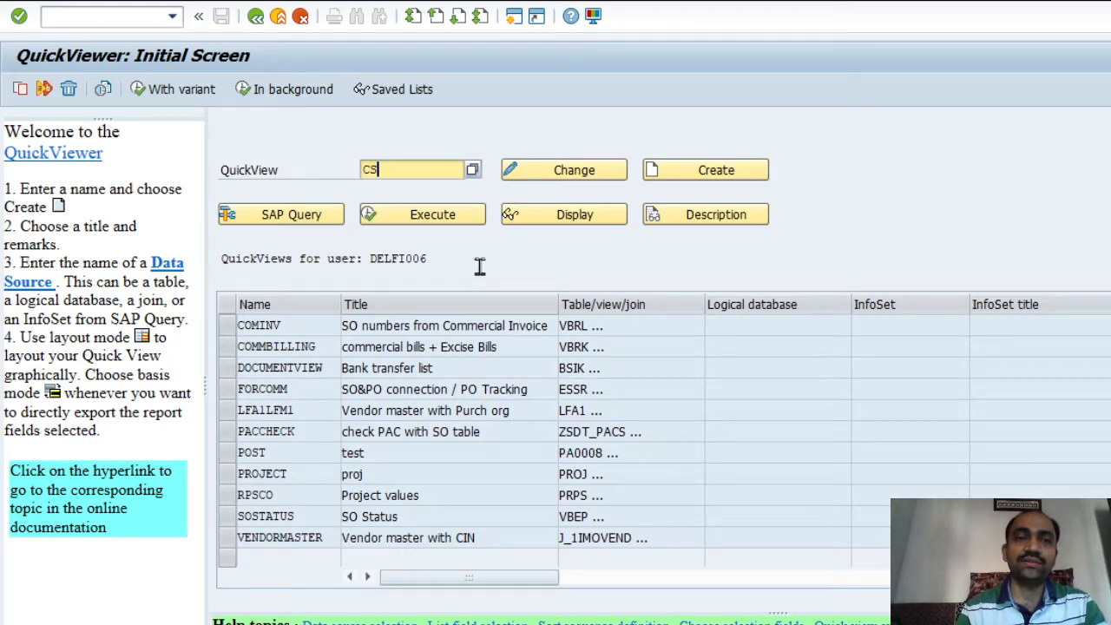
pyautogui.write('Ust_PAN')
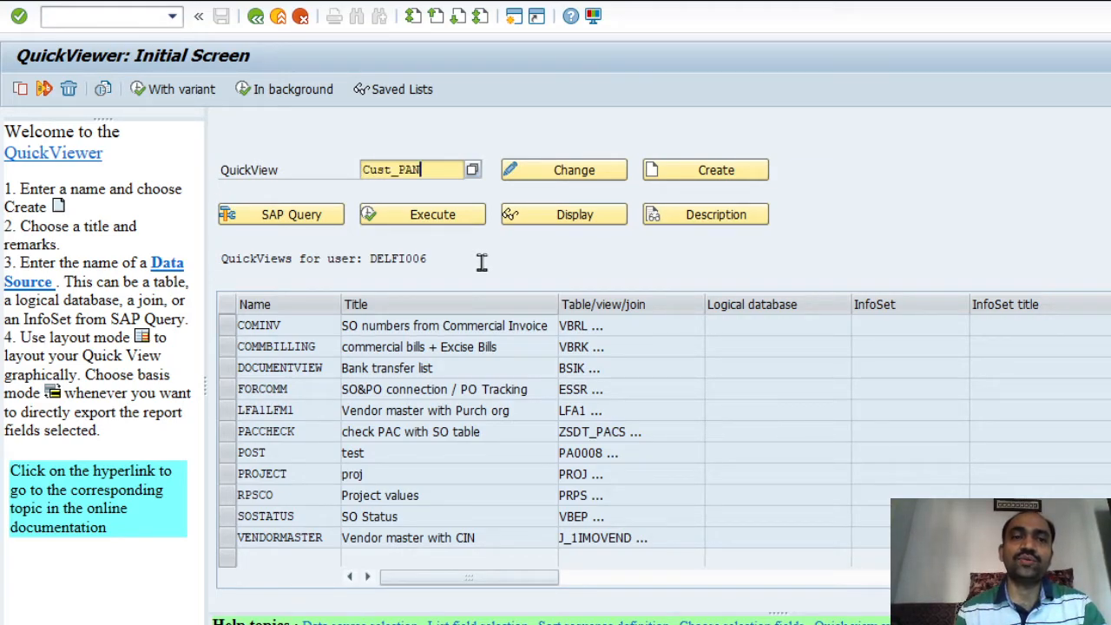
pyautogui.press('Left')
pyautogui.press('Left')
pyautogui.press('BackSpace')
pyautogui.press('BackSpace')
pyautogui.press('BackSpace')
pyautogui.press('BackSpace')
pyautogui.press('BackSpace')
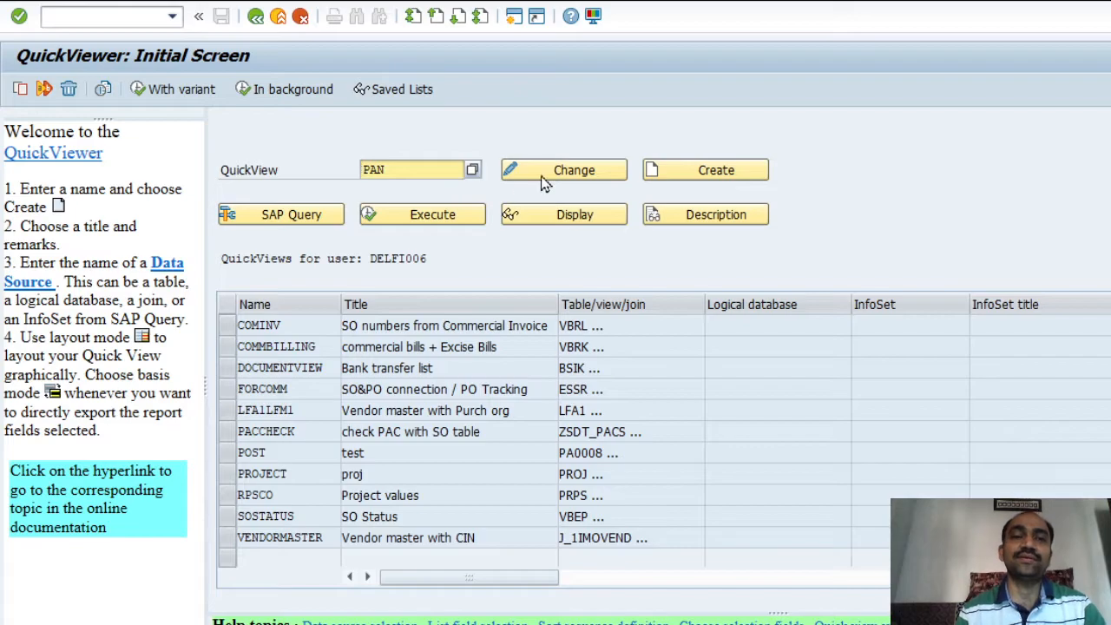
# Create QuickView PAN using a table join as its data source
pyautogui.click(690, 172)
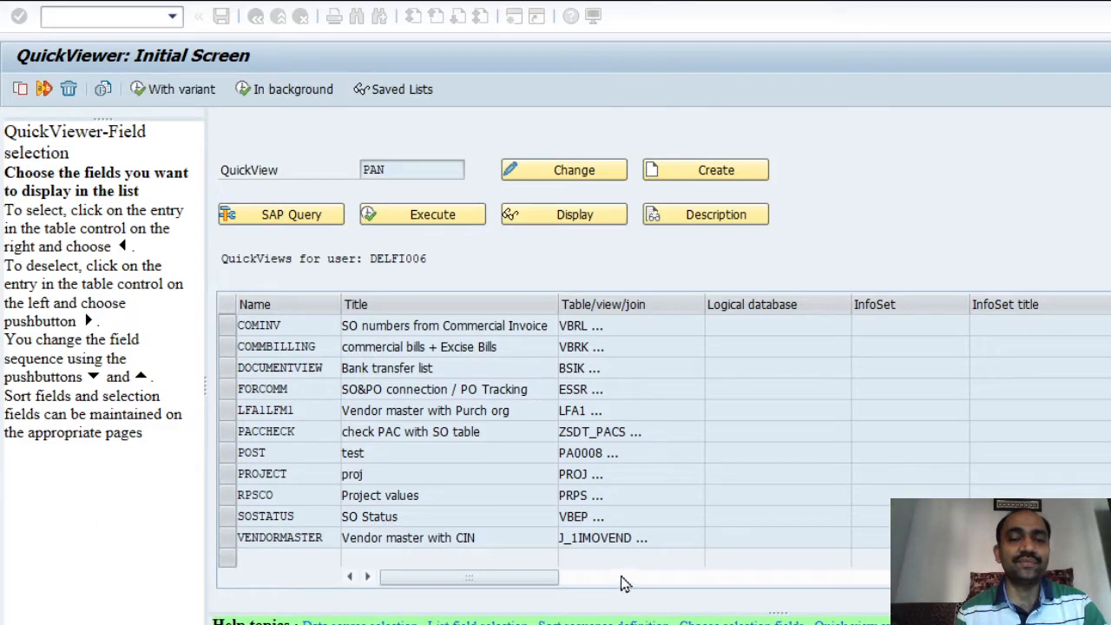
pyautogui.doubleClick(610, 367)
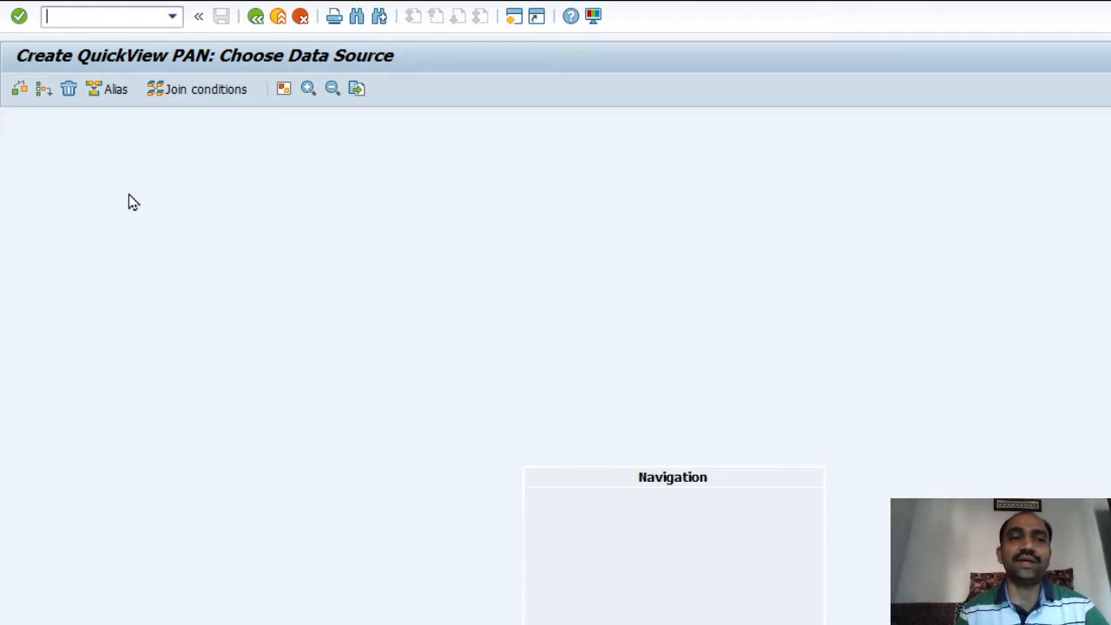
# Insert KNB1 and KNA1, replace their proposed join with a KUNNR link, then add J_1IMOVEND
pyautogui.click(43, 89)
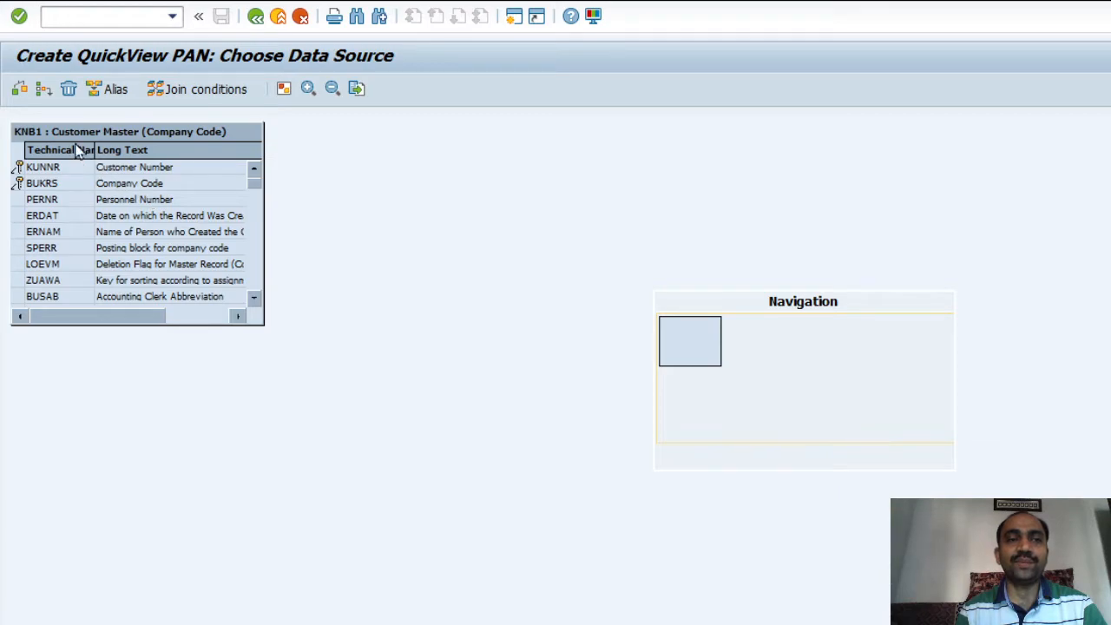
pyautogui.click(46, 90)
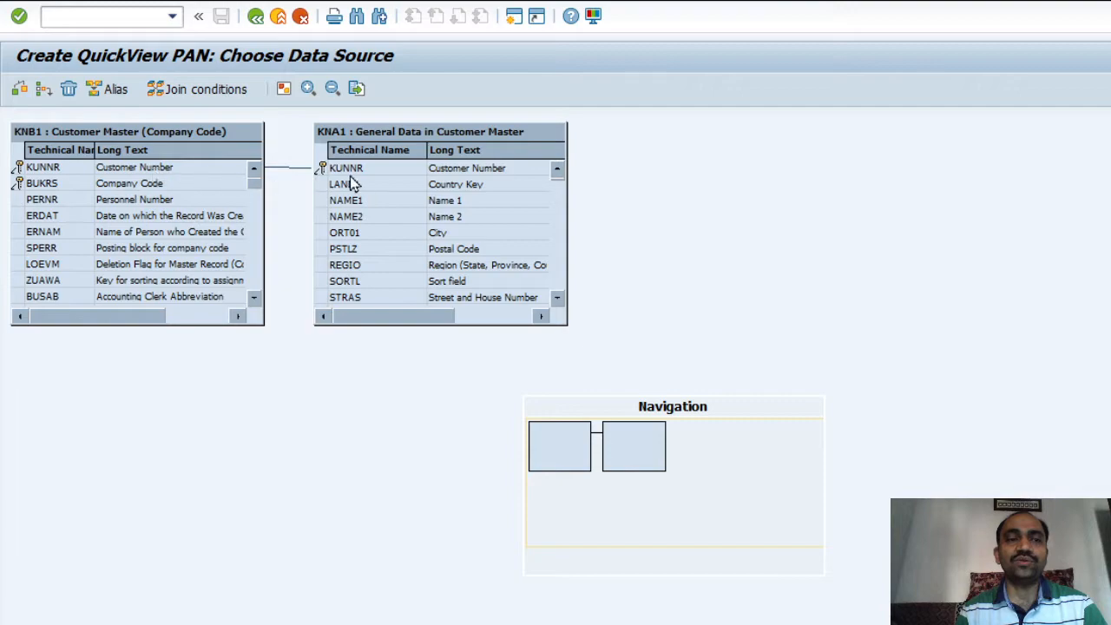
pyautogui.click(296, 173)
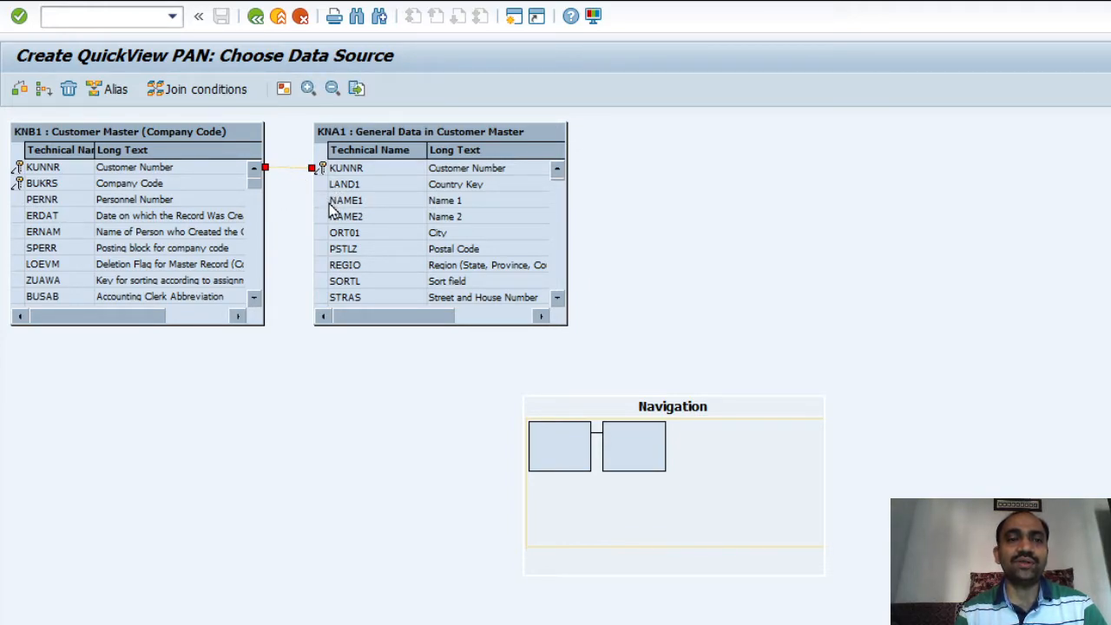
pyautogui.press('Delete')
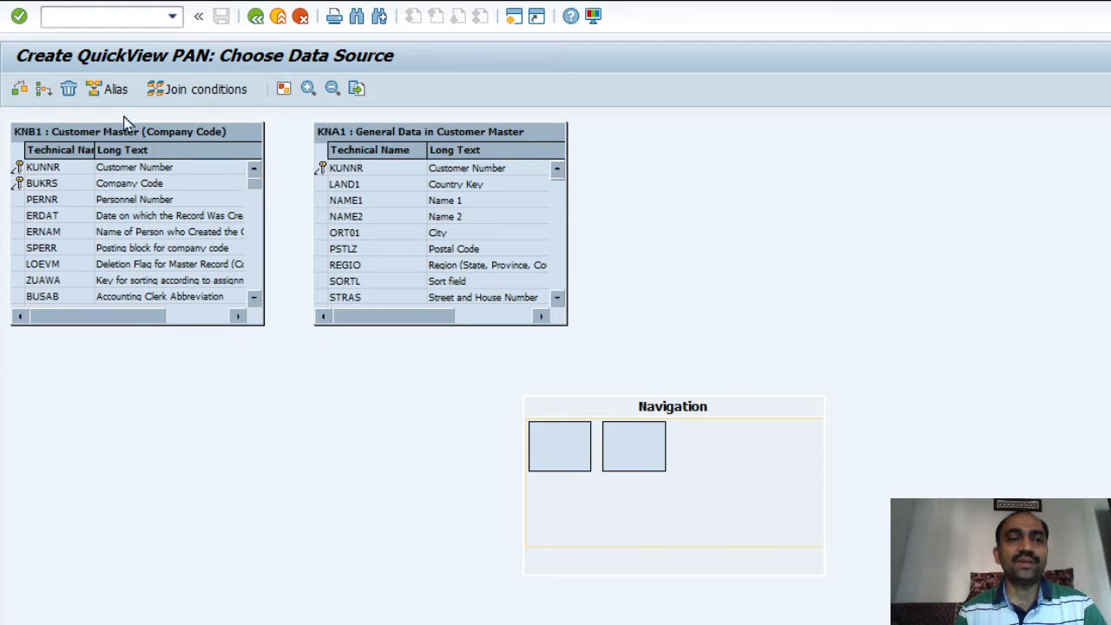
pyautogui.moveTo(234, 171); pyautogui.dragTo(322, 166)
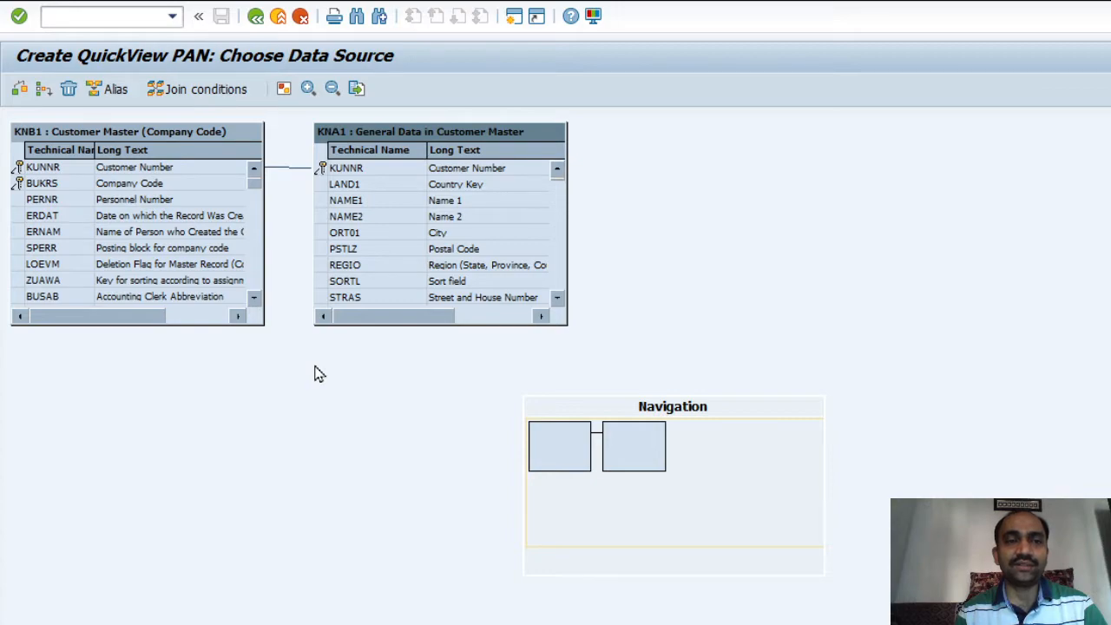
pyautogui.click(45, 90)
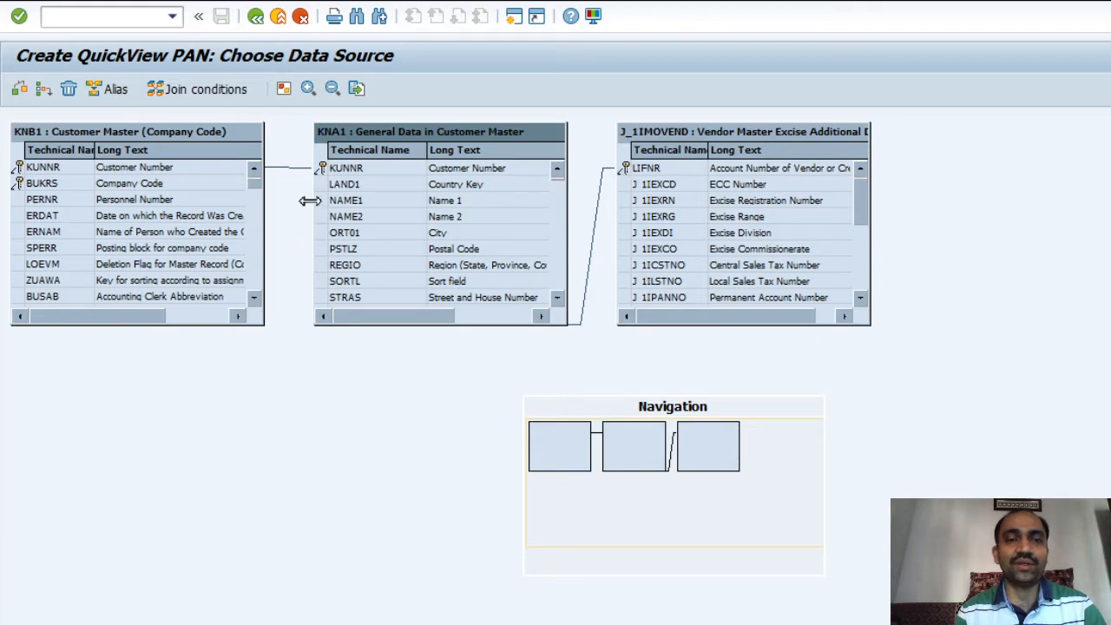
# In field selection, make KNB1 Customer Number and Company Code both output and selection fields
pyautogui.click(256, 24)
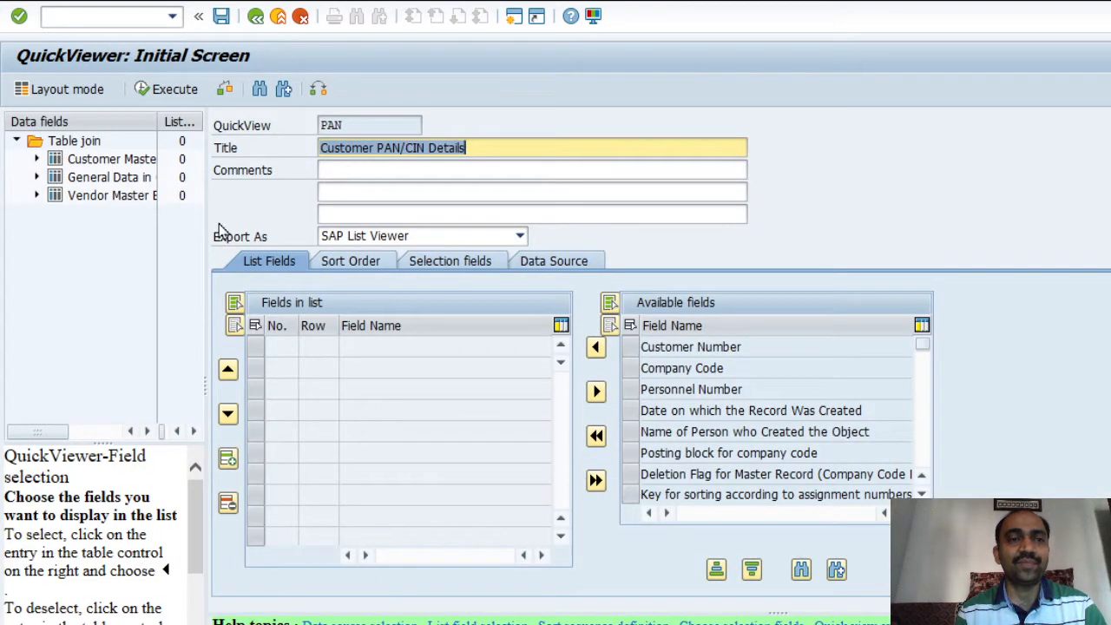
pyautogui.moveTo(204, 225); pyautogui.dragTo(620, 216)
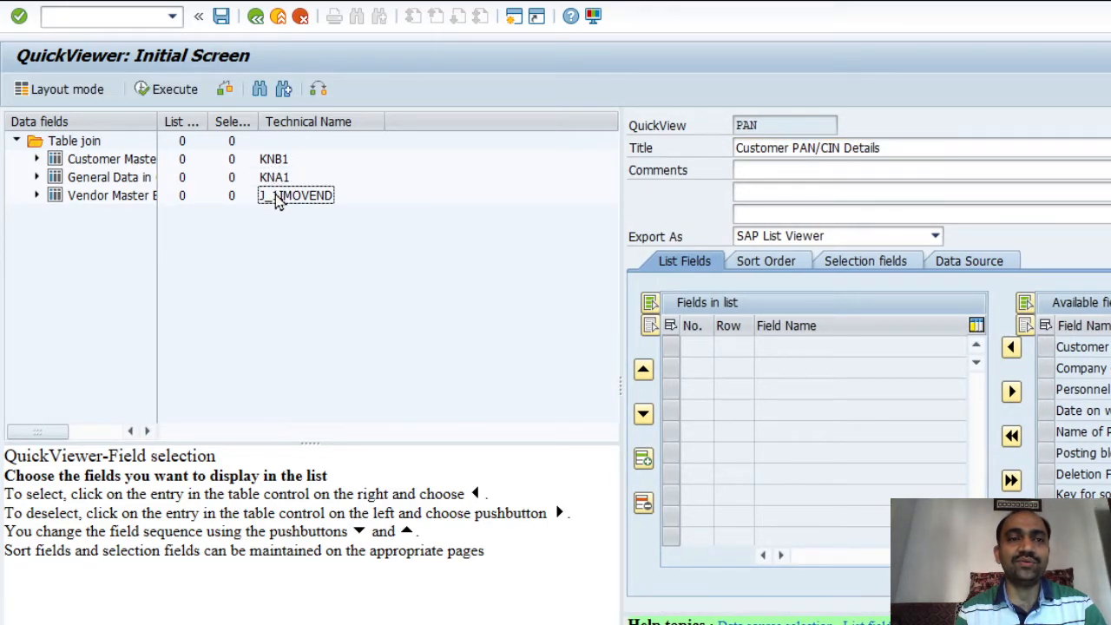
pyautogui.moveTo(156, 123); pyautogui.dragTo(465, 122)
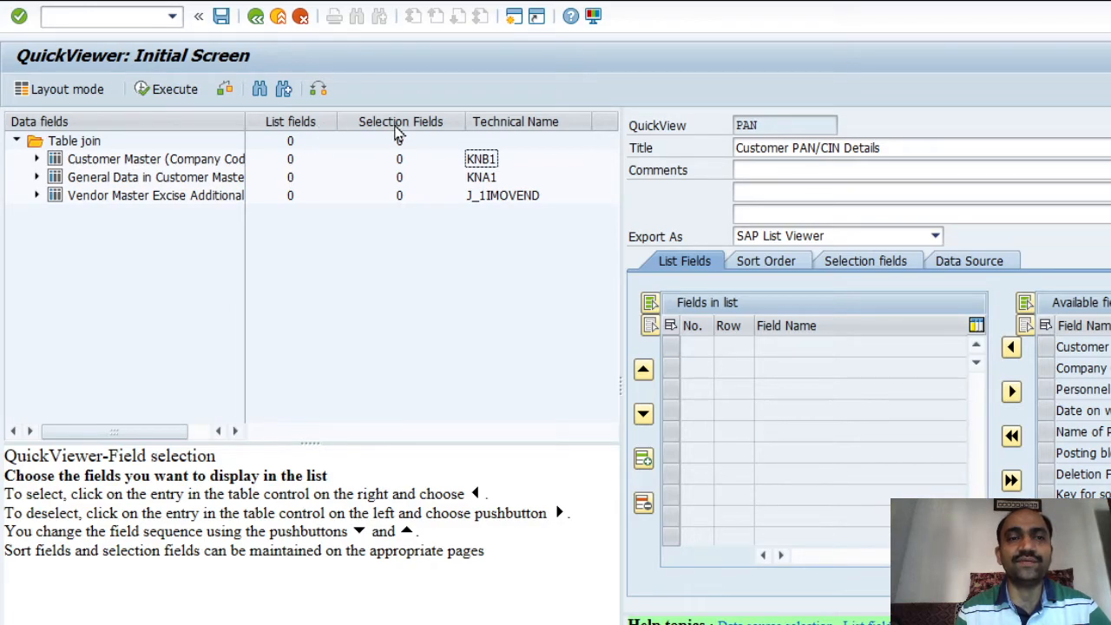
pyautogui.click(36, 161)
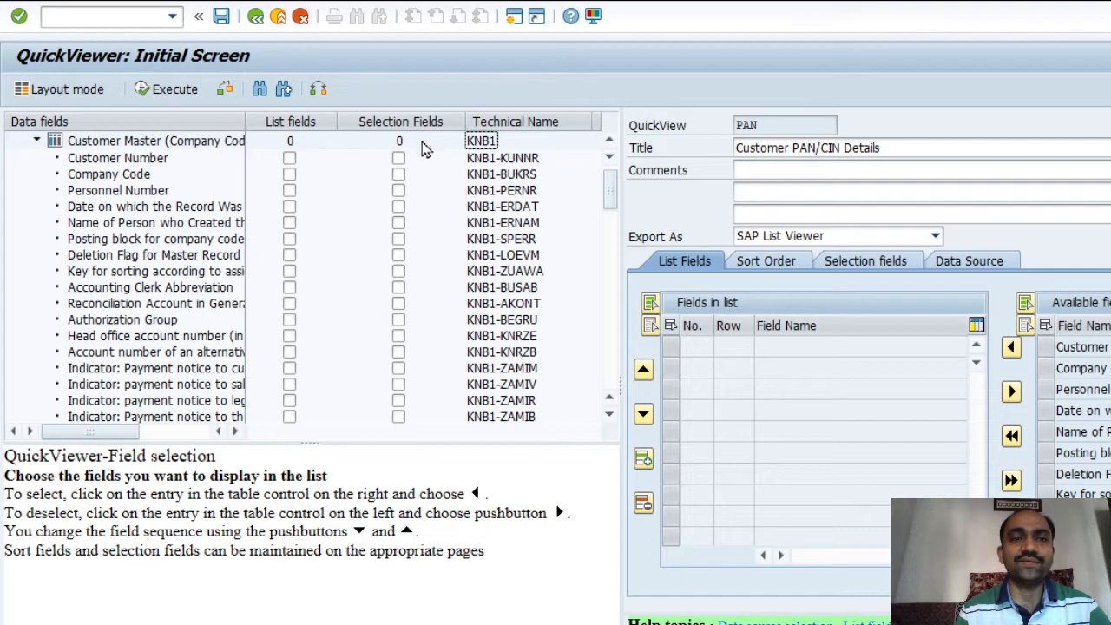
pyautogui.click(398, 159)
pyautogui.click(289, 159)
pyautogui.click(289, 173)
pyautogui.click(398, 173)
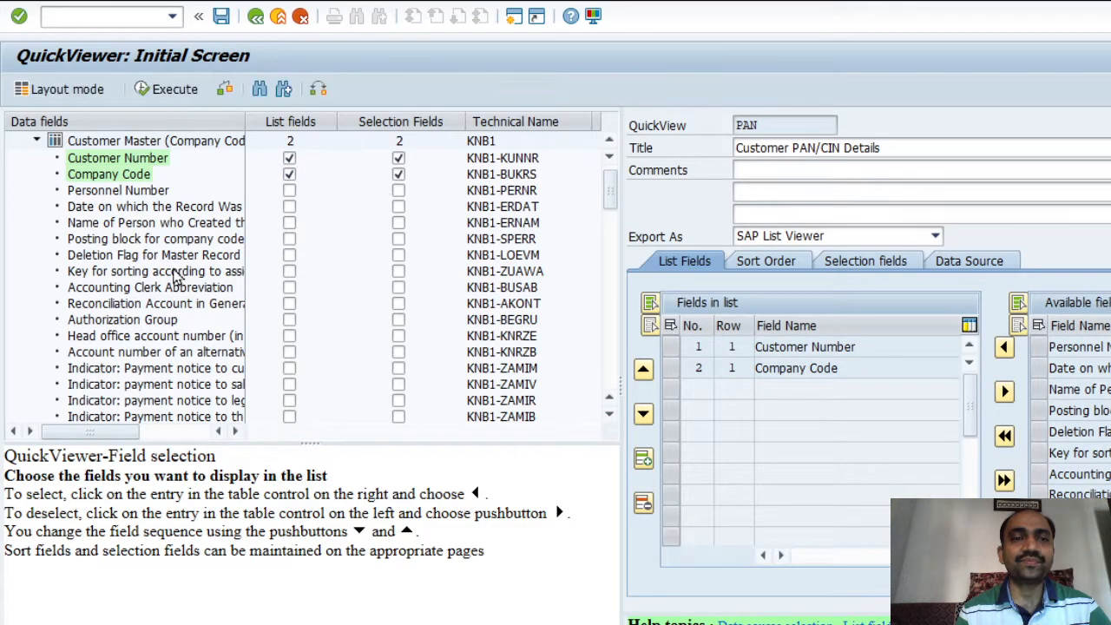
pyautogui.click(36, 142)
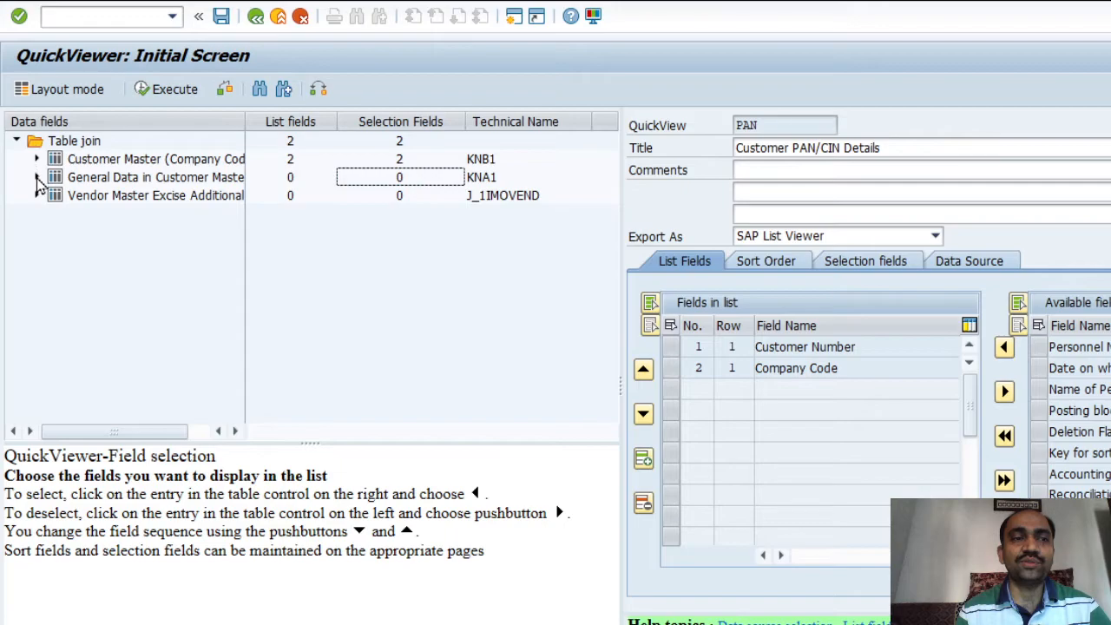
# Add KNA1 Name 1 and Name 2 as output and selection fields, plus Customer Number as output
pyautogui.click(37, 178)
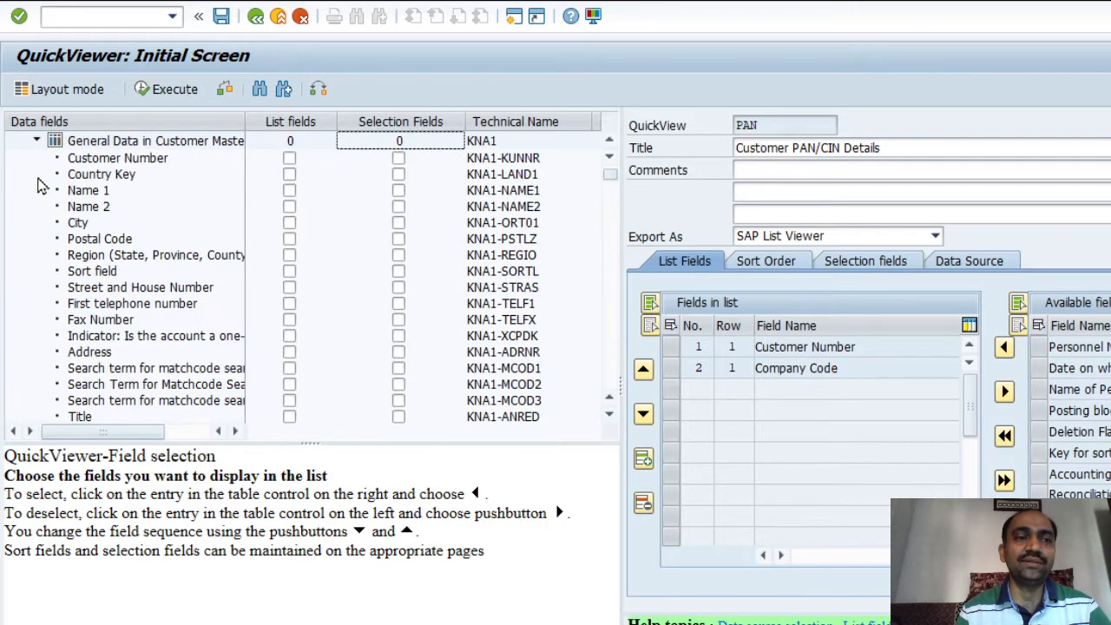
pyautogui.click(289, 190)
pyautogui.click(290, 207)
pyautogui.click(398, 190)
pyautogui.click(398, 206)
pyautogui.click(289, 158)
pyautogui.click(399, 160)
pyautogui.click(399, 160)
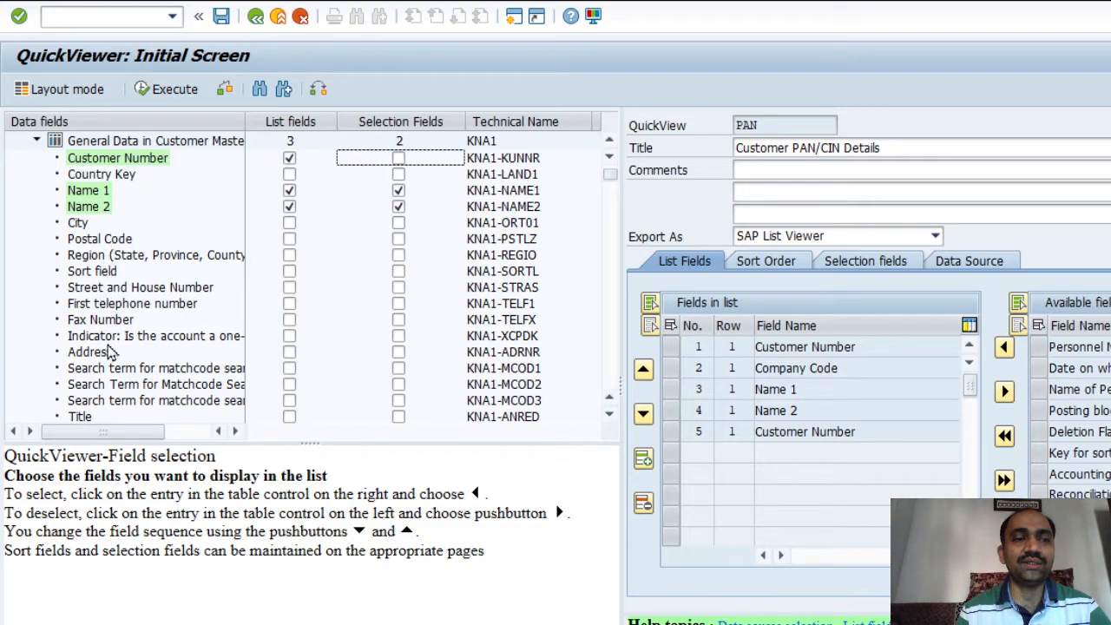
# Make the vendor excise Permanent Account Number an output column and selection field
pyautogui.click(37, 141)
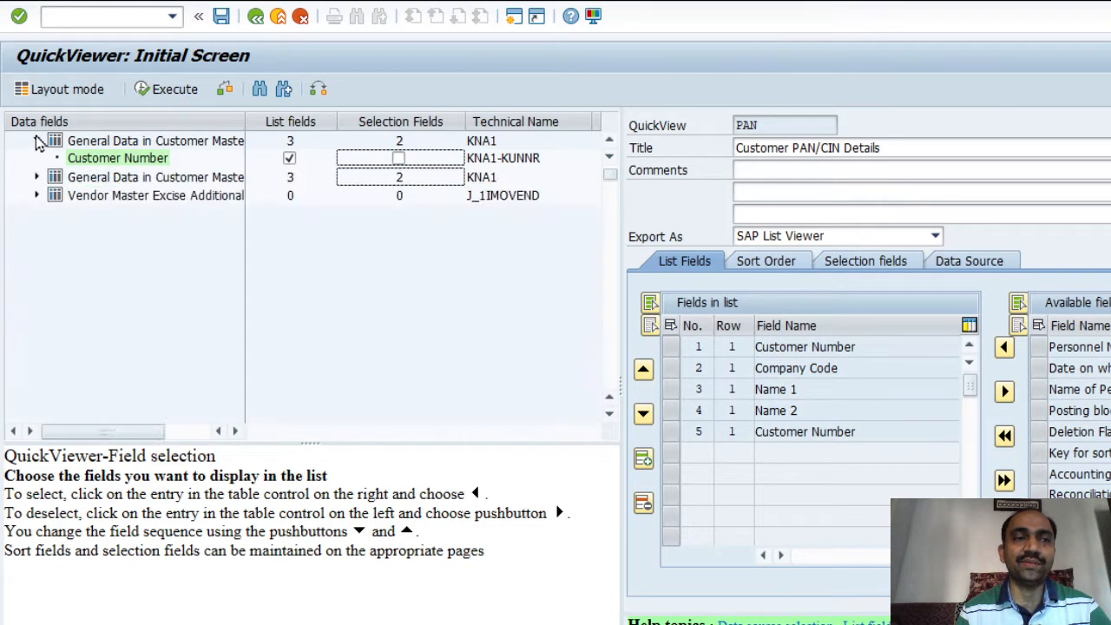
pyautogui.click(36, 195)
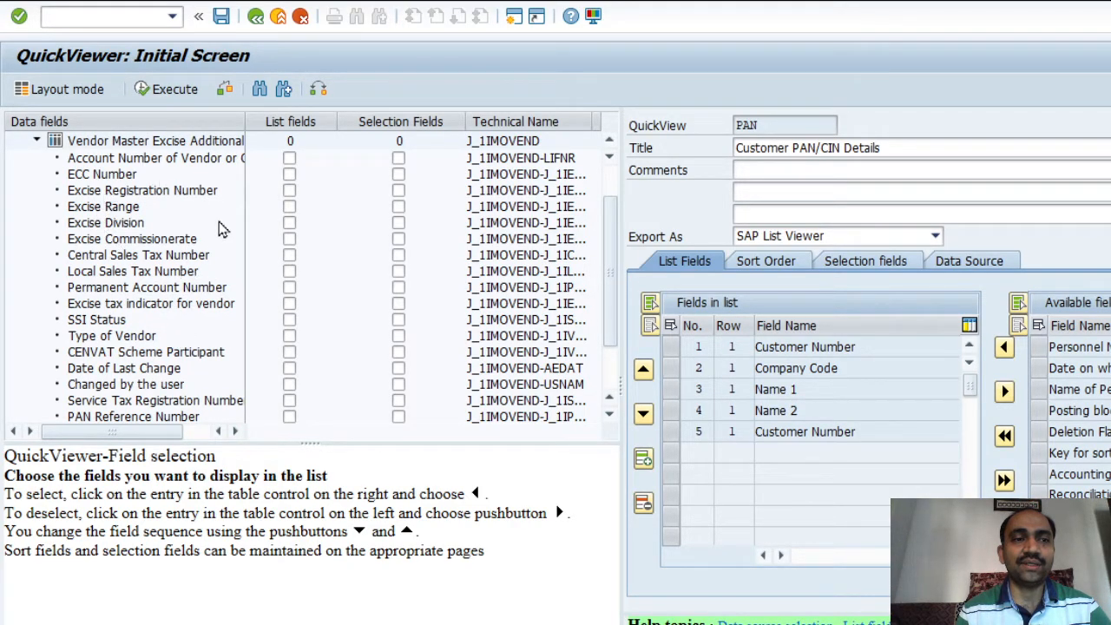
pyautogui.click(289, 287)
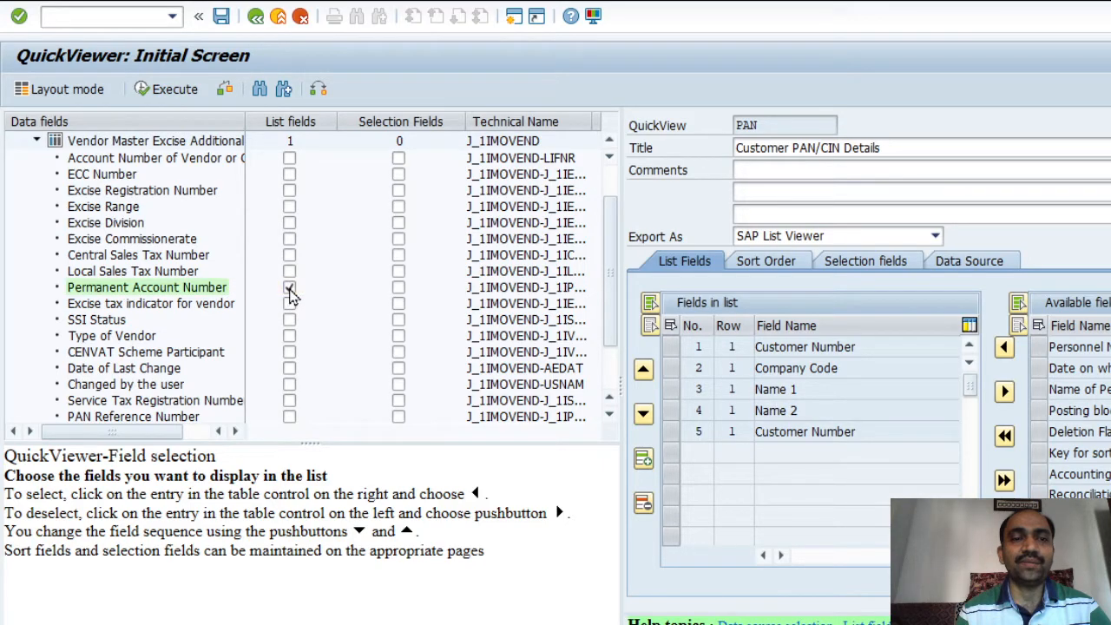
pyautogui.click(399, 290)
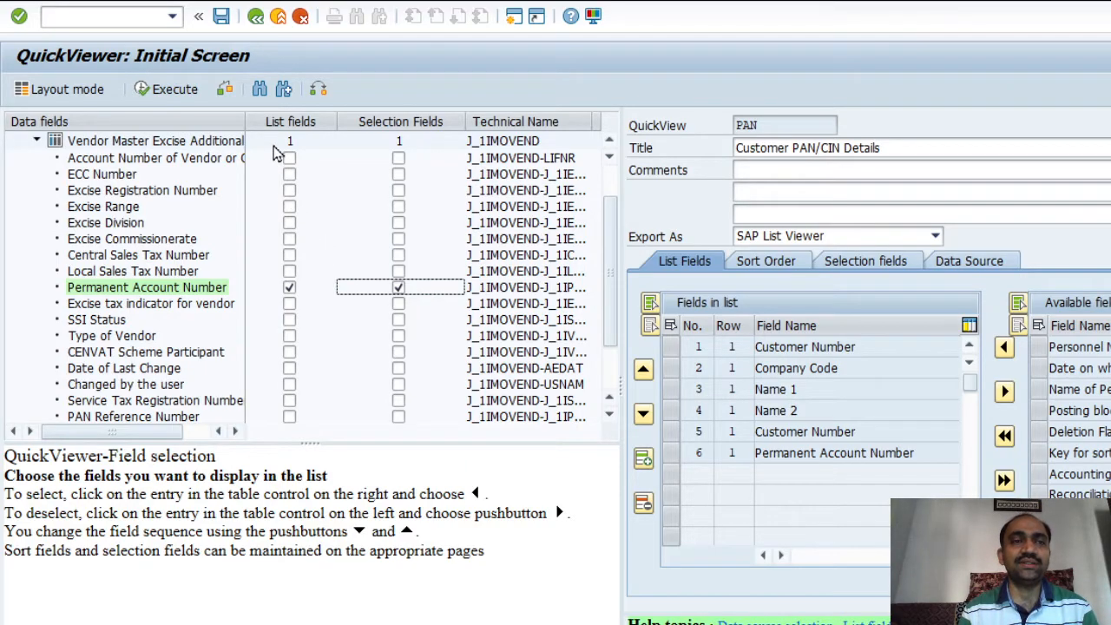
# Execute the QuickView for a first customer number with company code 9000
pyautogui.click(175, 90)
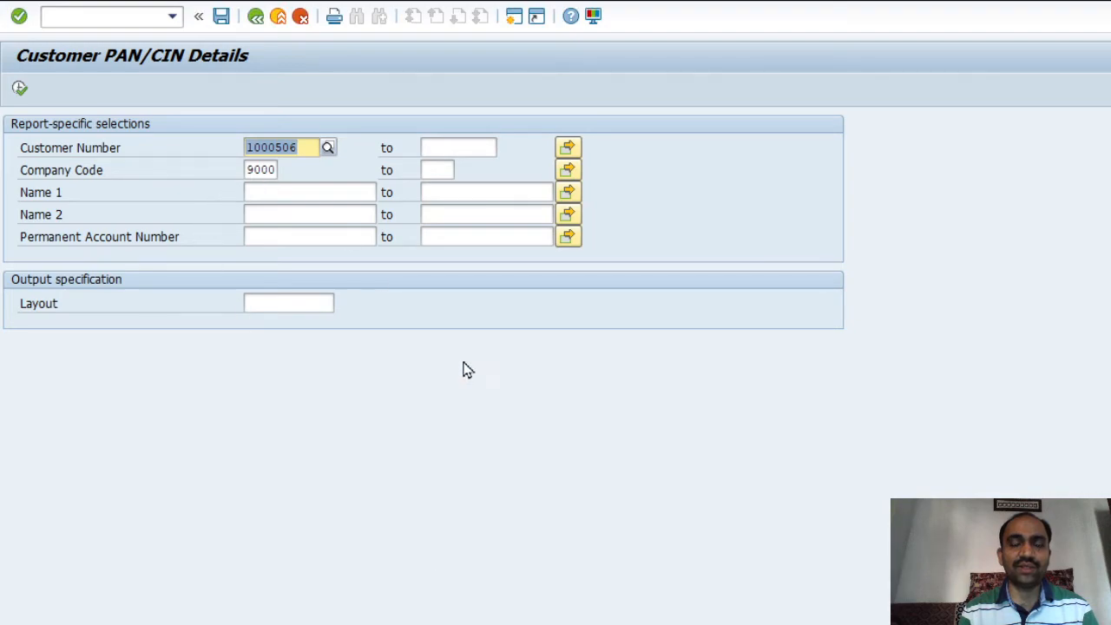
pyautogui.press('Delete')
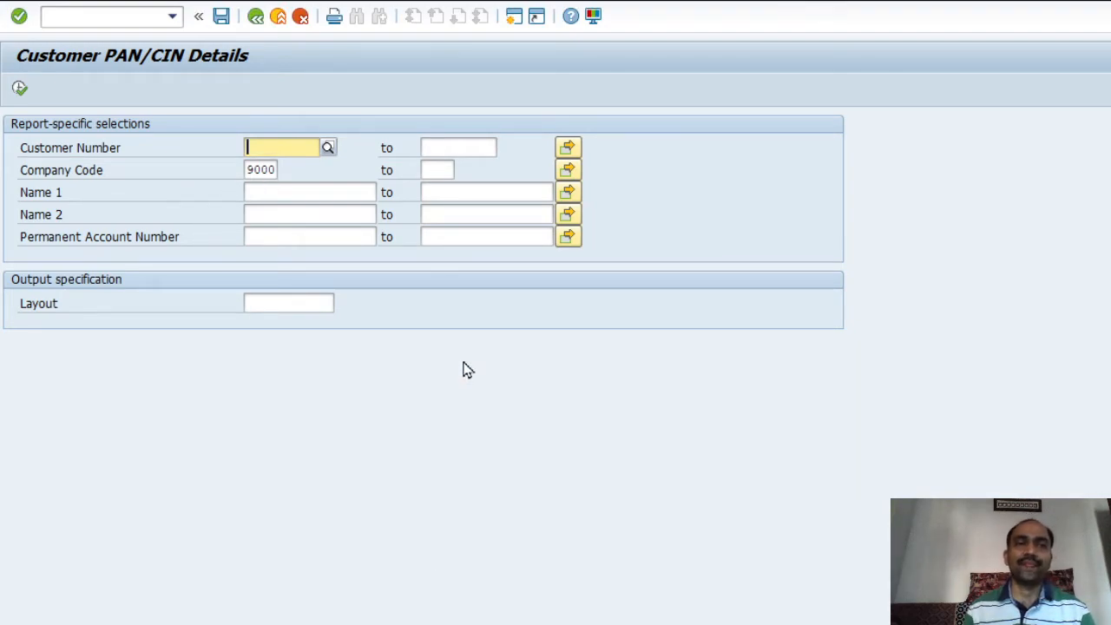
pyautogui.press('Down')
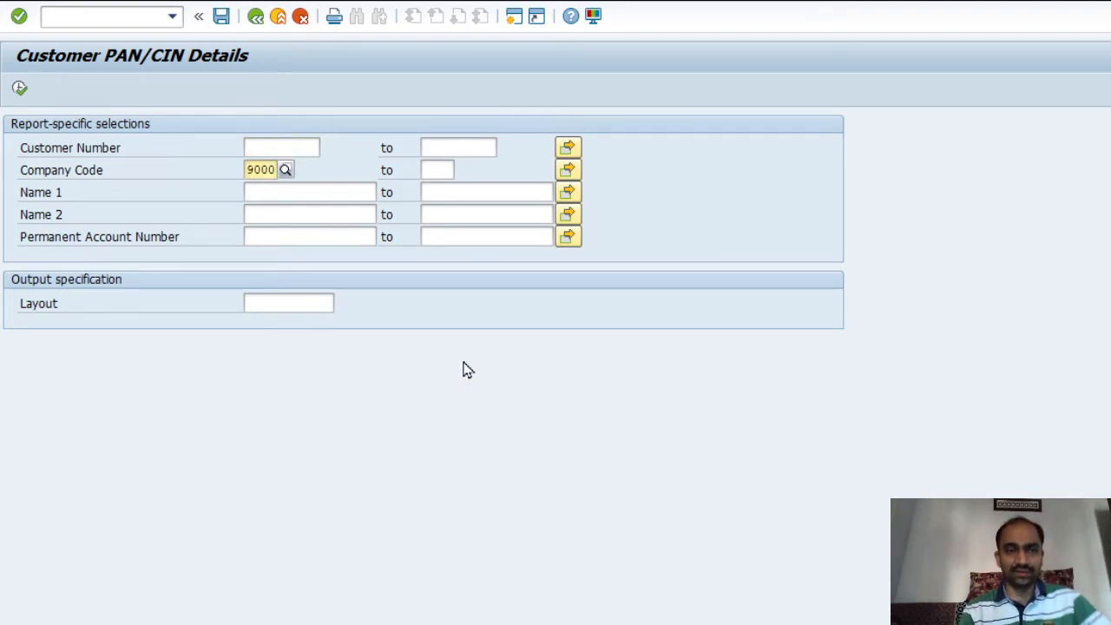
pyautogui.press('Up')
pyautogui.press('Down')
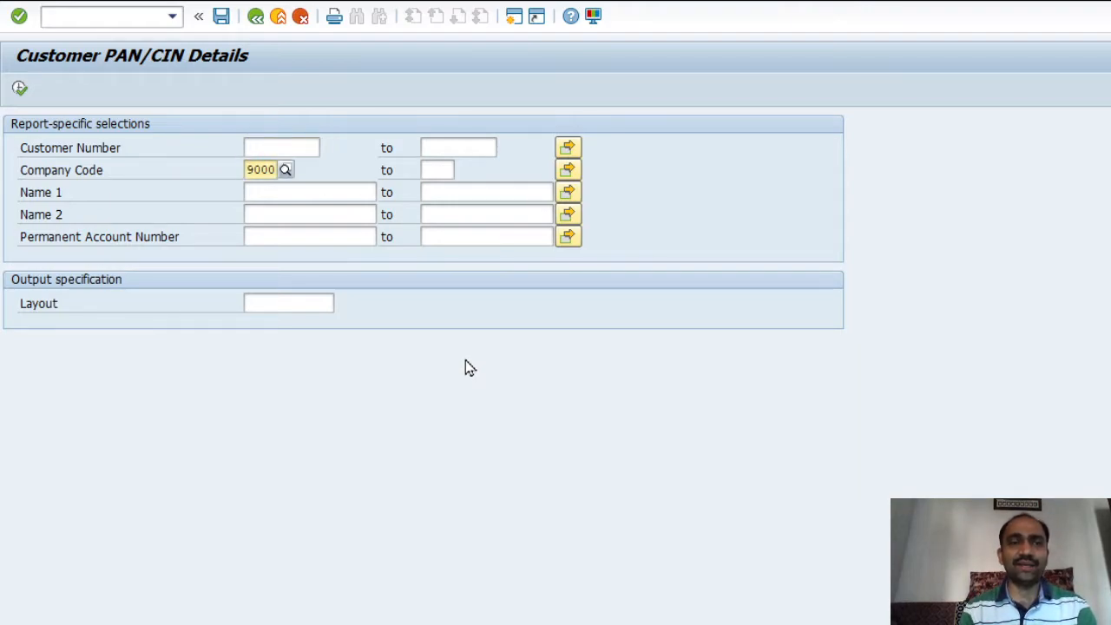
pyautogui.press('Up')
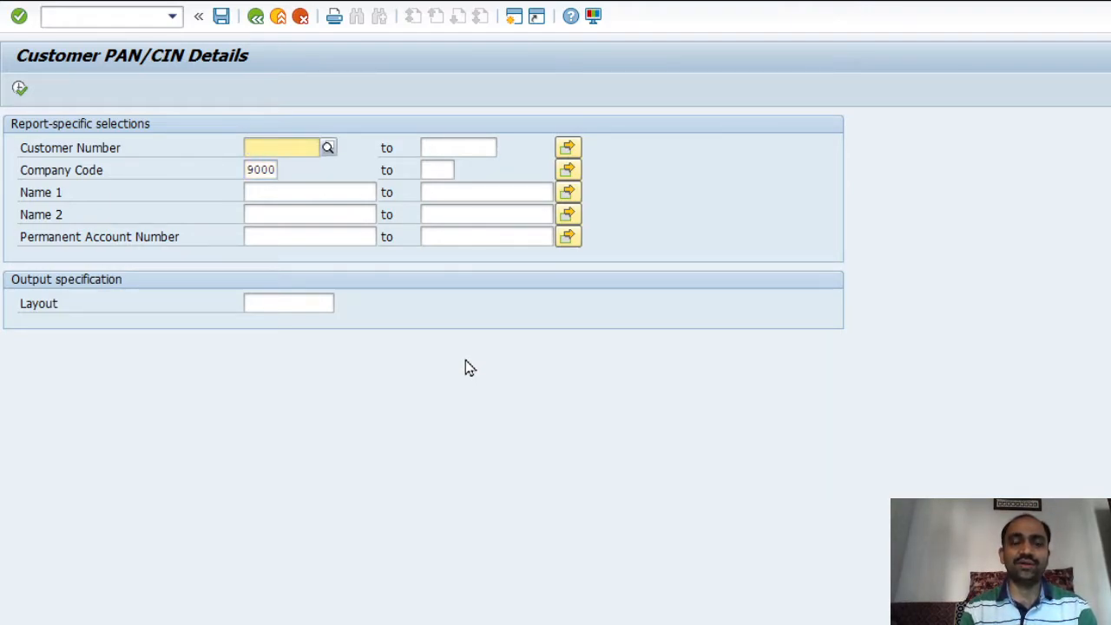
pyautogui.press('F8')
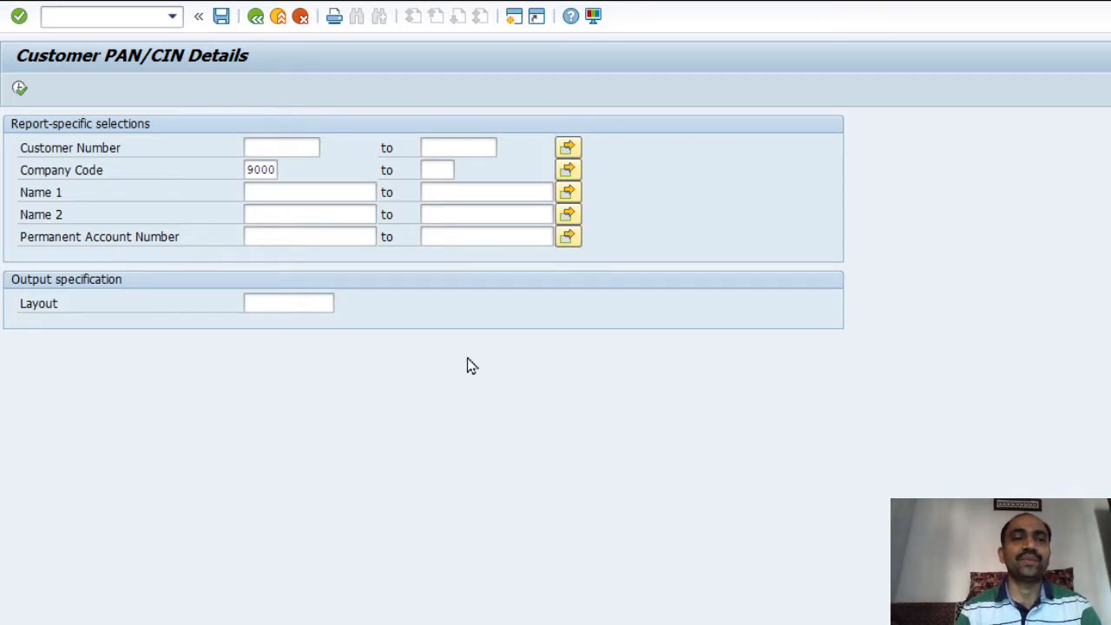
pyautogui.write('1000804')
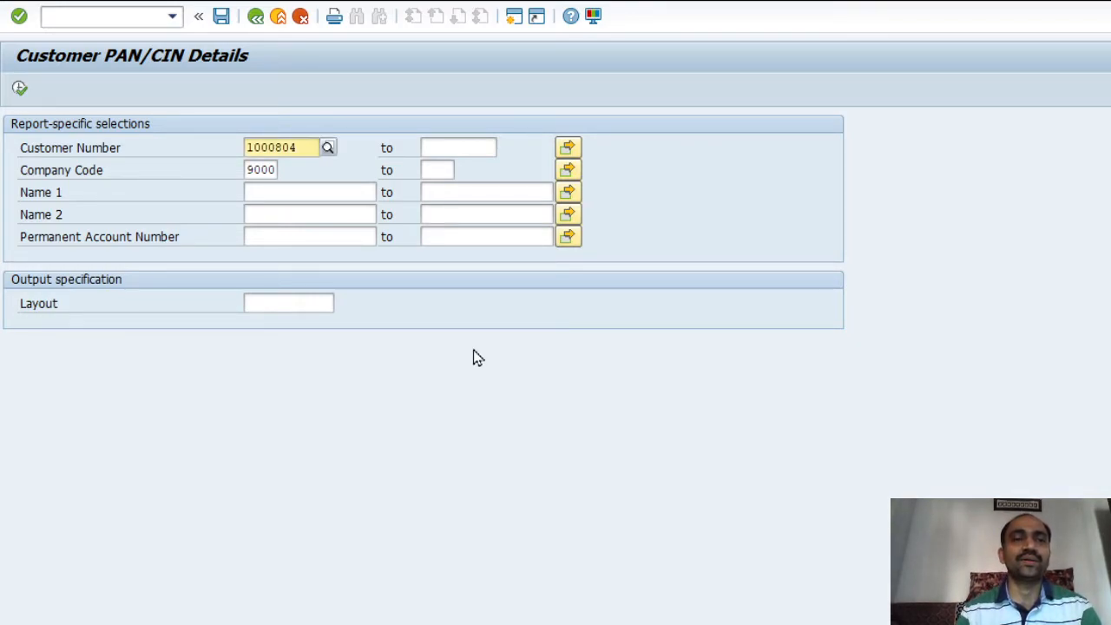
pyautogui.click(21, 90)
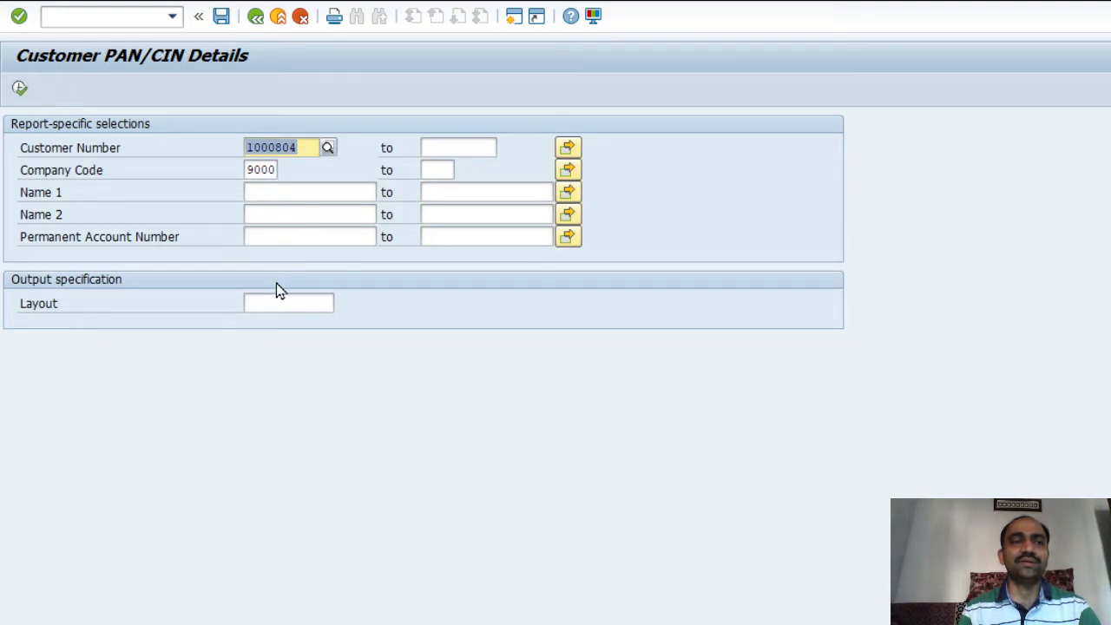
# Replace the customer number with a different one and rerun the report
pyautogui.click(313, 149)
pyautogui.click(331, 275)
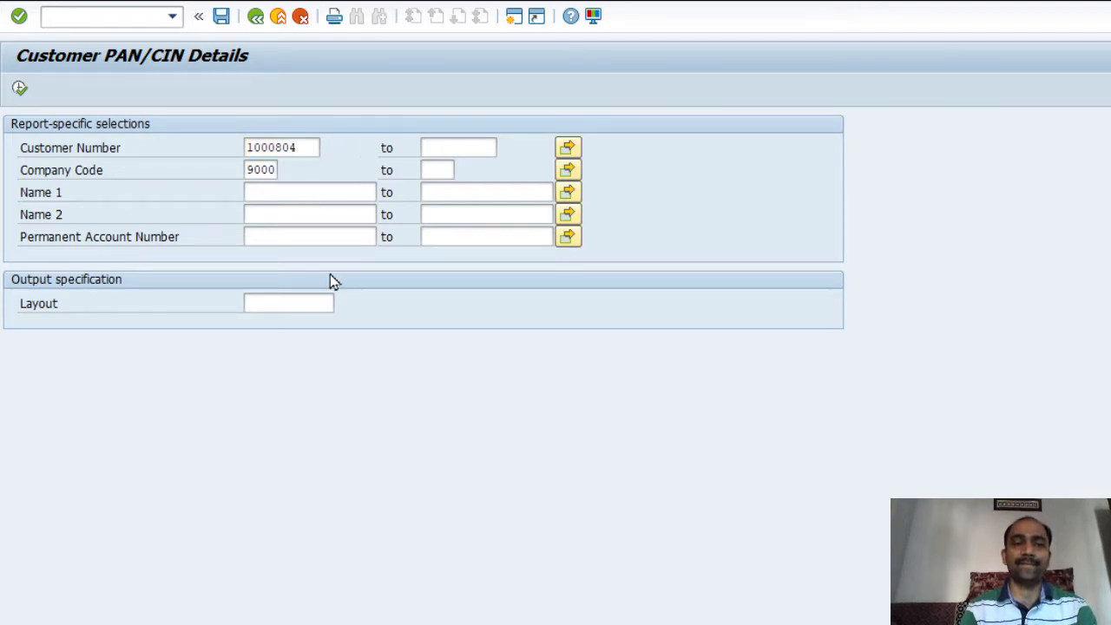
pyautogui.press('Tab')
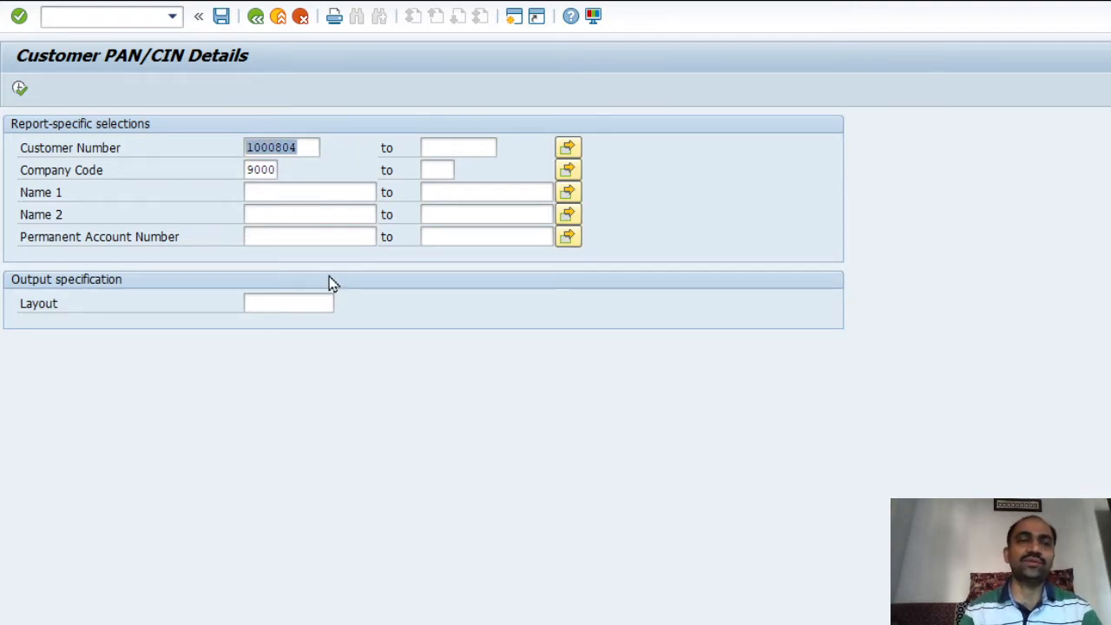
pyautogui.write('1000506')
pyautogui.click(20, 90)
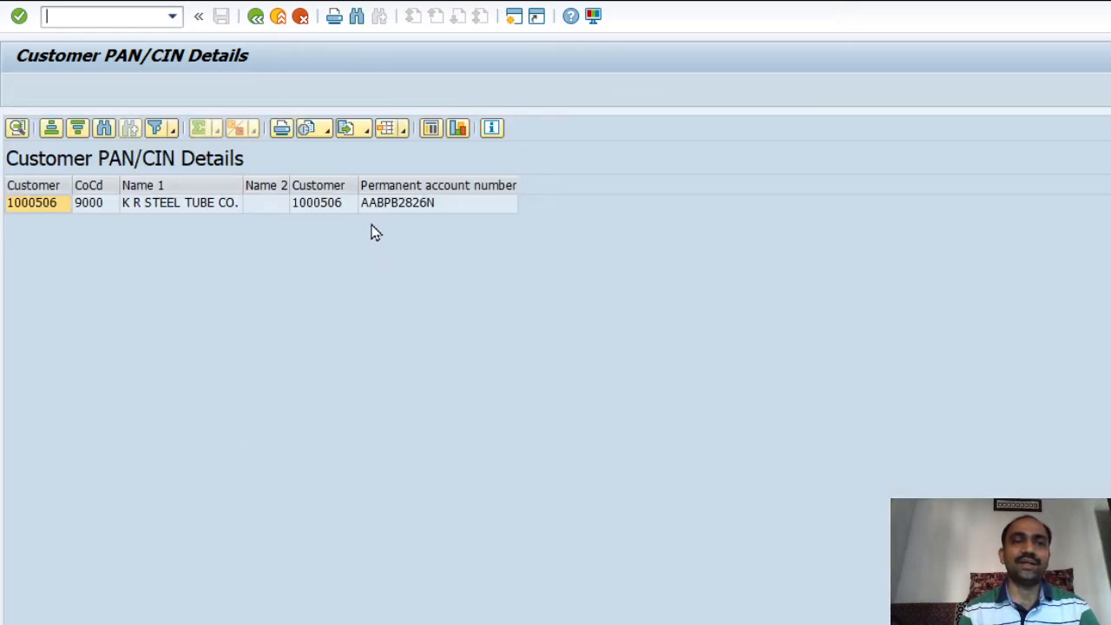
# Widen the Customer, Name 1 and Name 2 result columns and select the customer's PAN cell
pyautogui.moveTo(360, 184); pyautogui.dragTo(402, 186)
pyautogui.moveTo(289, 186); pyautogui.dragTo(337, 186)
pyautogui.moveTo(248, 185); pyautogui.dragTo(252, 186)
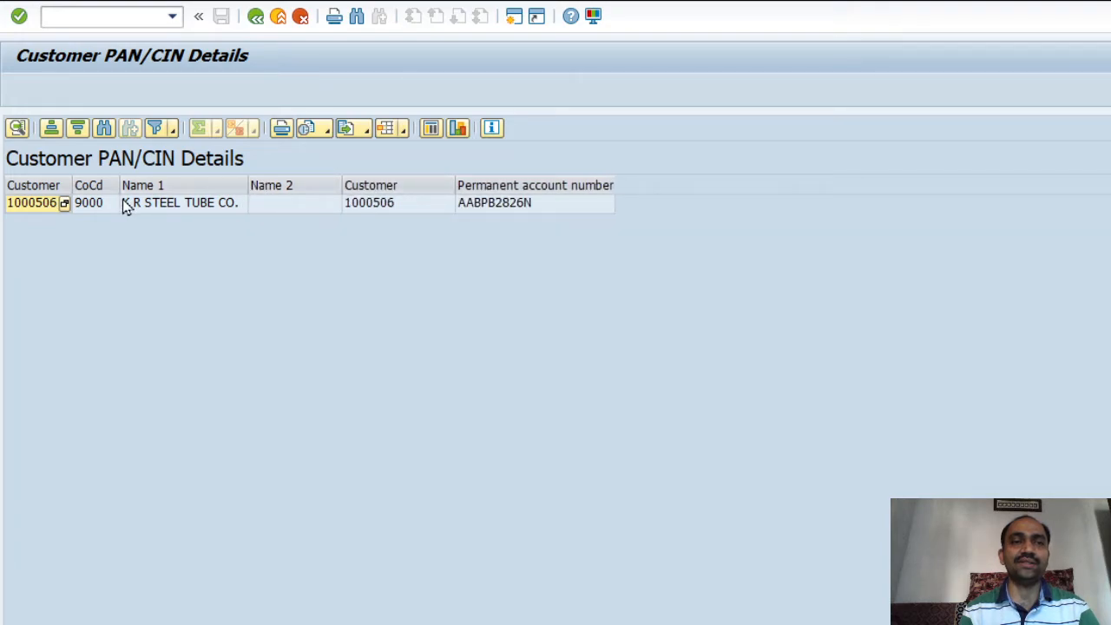
pyautogui.moveTo(73, 186); pyautogui.dragTo(101, 187)
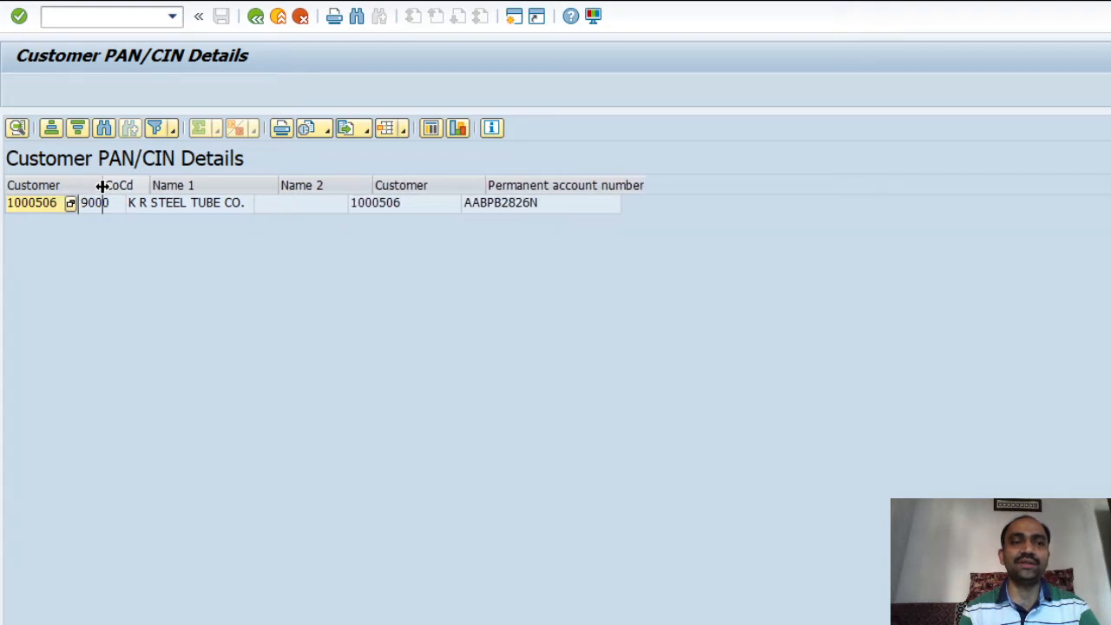
pyautogui.click(568, 213)
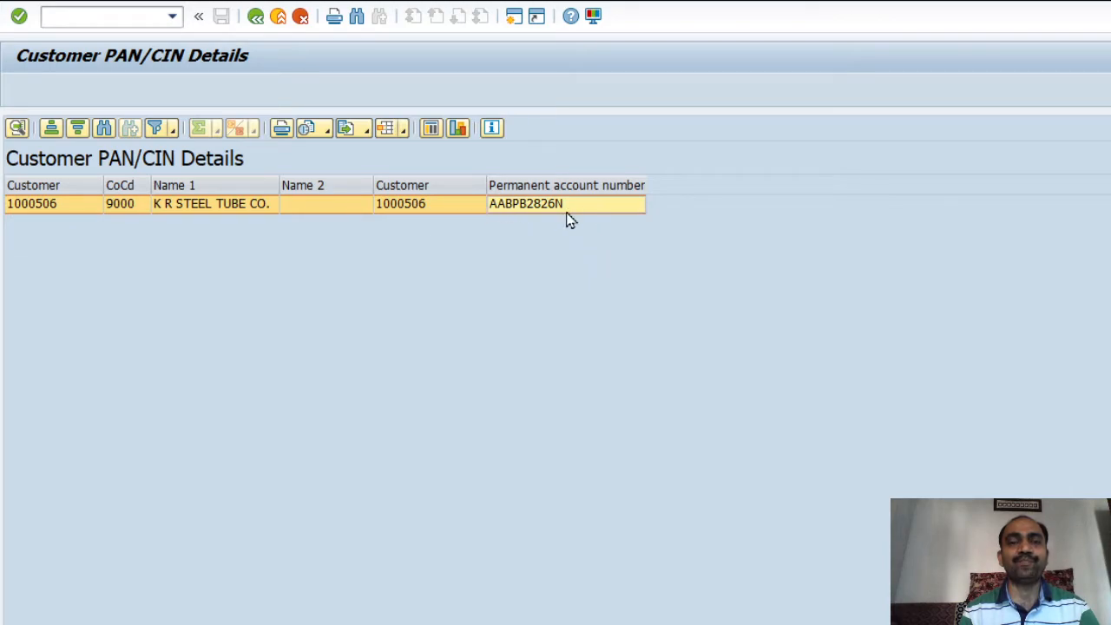
pyautogui.click(562, 186)
pyautogui.click(554, 205)
pyautogui.click(567, 247)
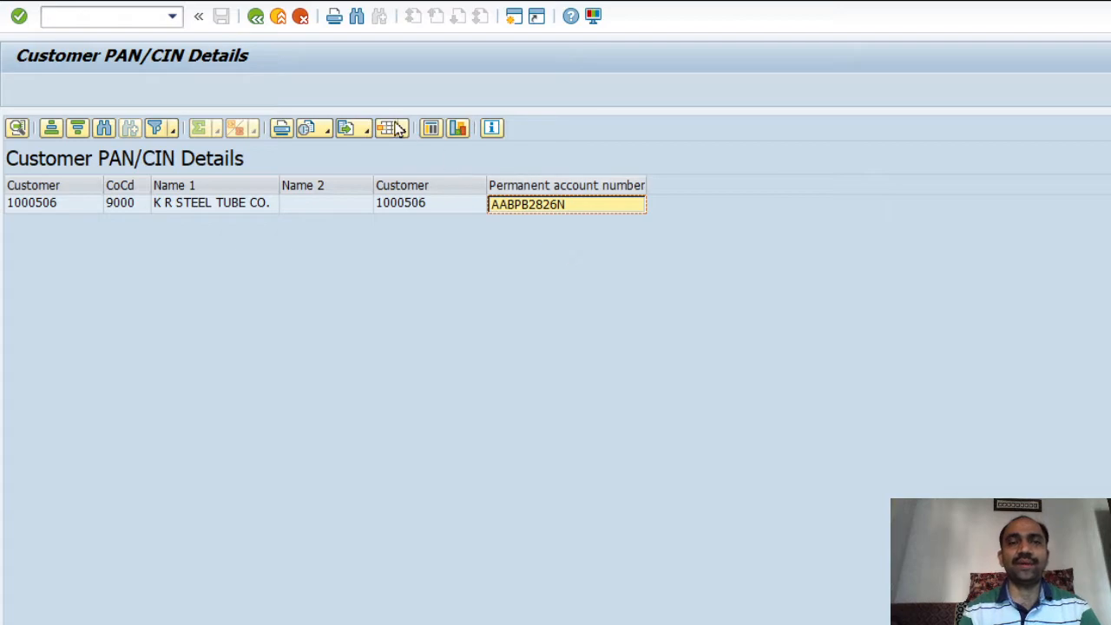
# Swap the customer number criterion for a pasted PAN, rerun, and select the matching customer row
pyautogui.click(257, 21)
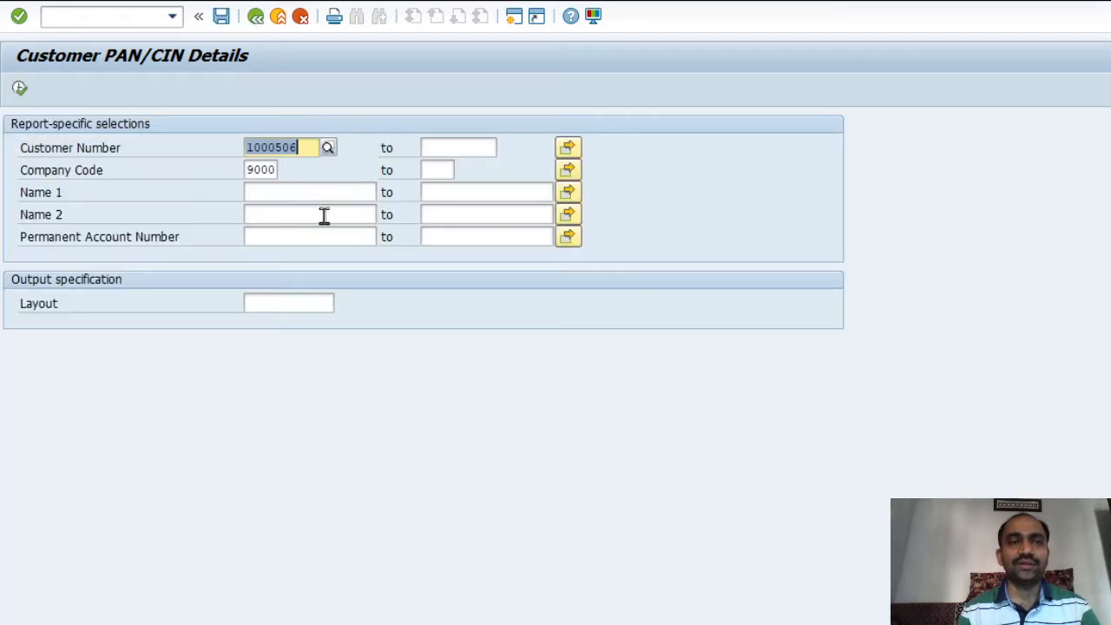
pyautogui.click(288, 231)
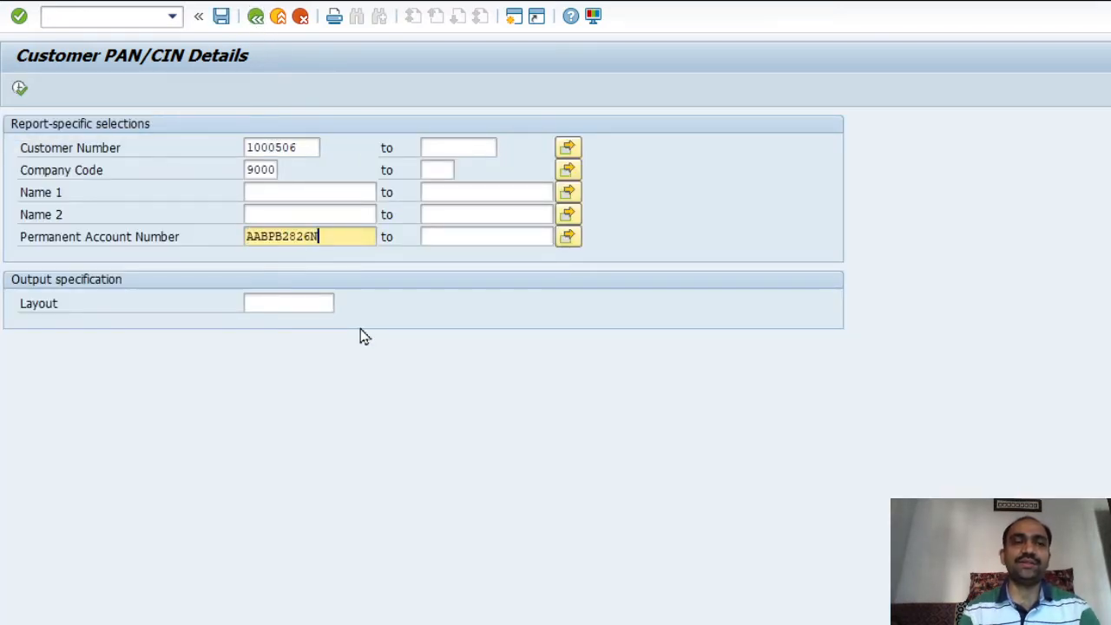
pyautogui.click(314, 149)
pyautogui.hotkey('shift', 'Home')
pyautogui.press('BackSpace')
pyautogui.click(493, 235)
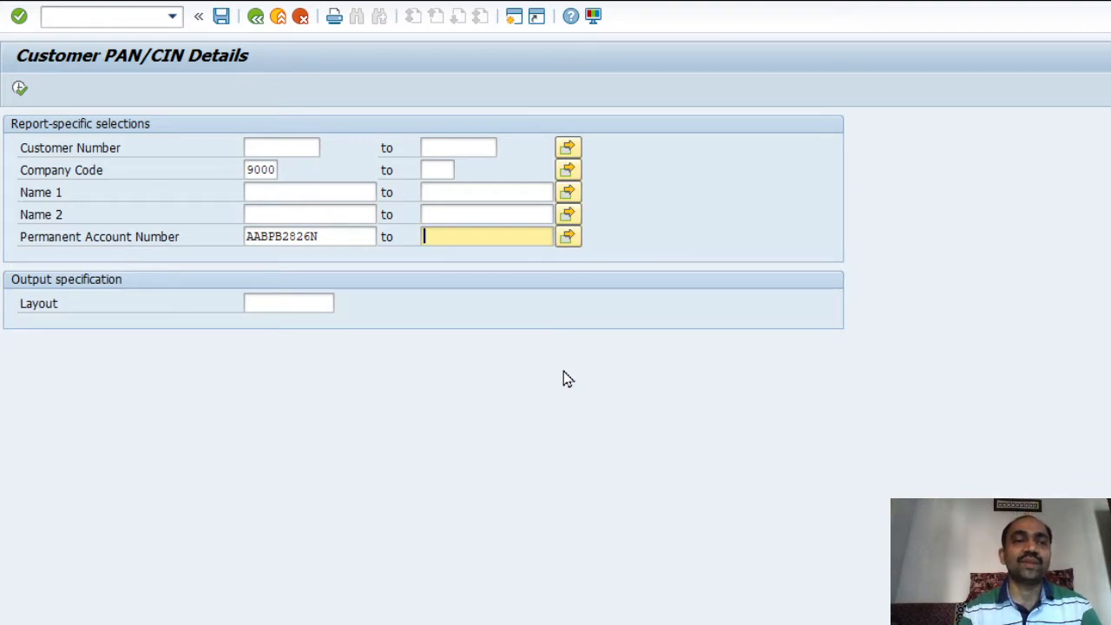
pyautogui.click(354, 239)
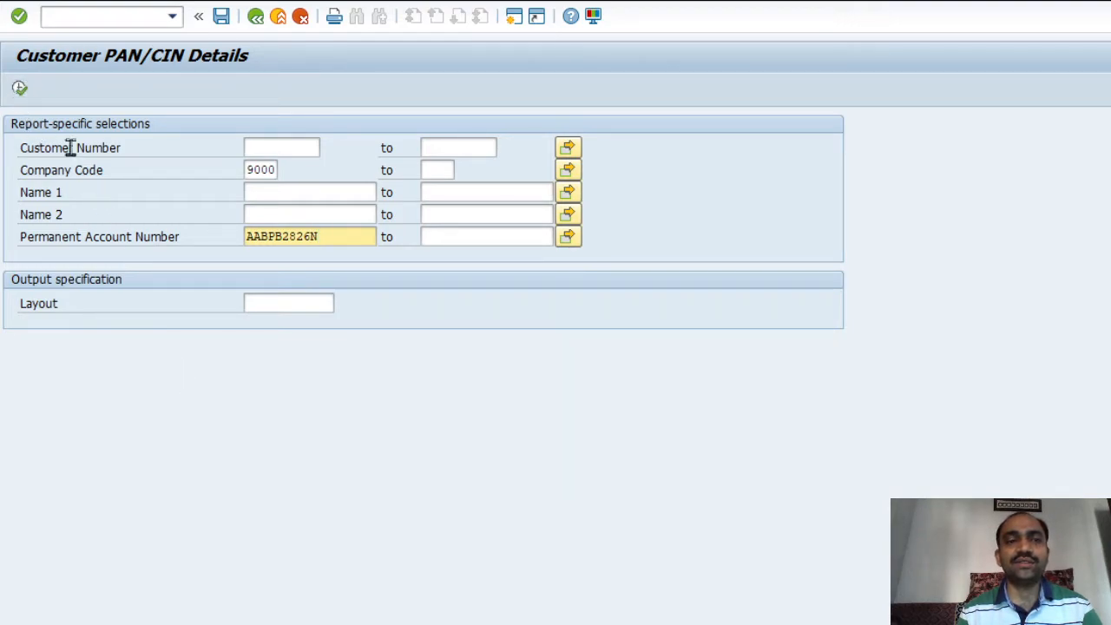
pyautogui.click(20, 91)
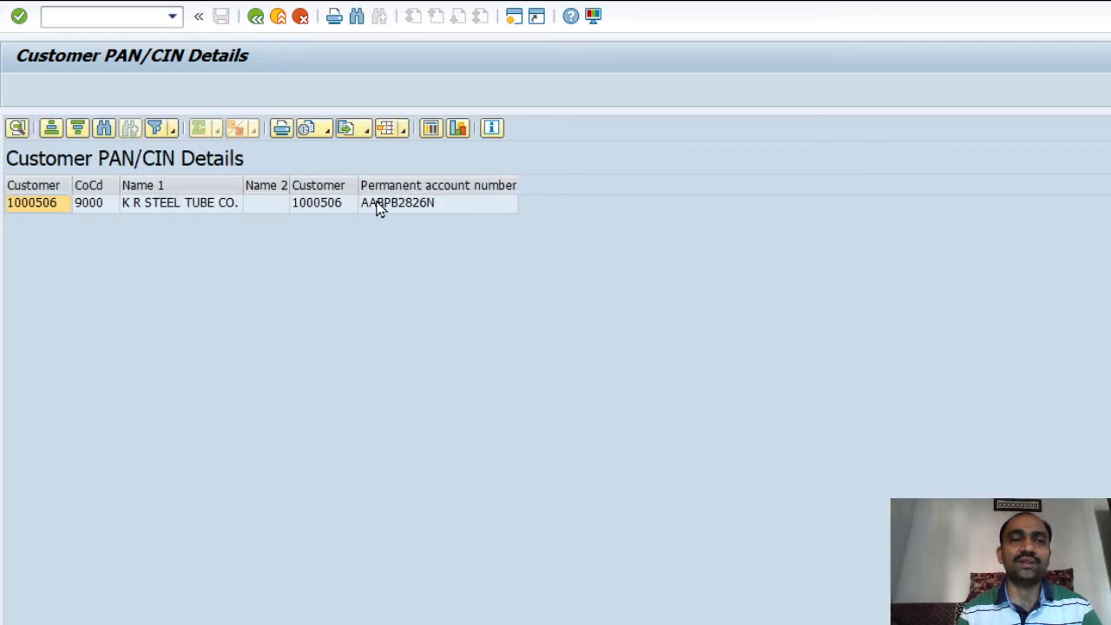
pyautogui.click(417, 208)
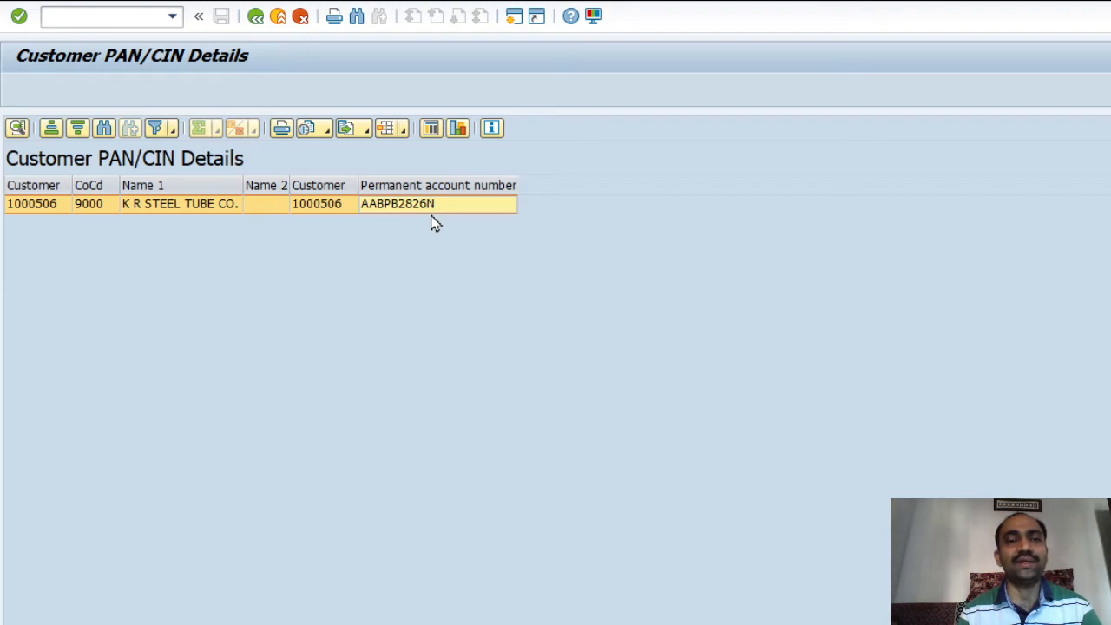
# Back out to the PAN QuickView definition, save it, and leave for the QuickViewer list
pyautogui.click(256, 18)
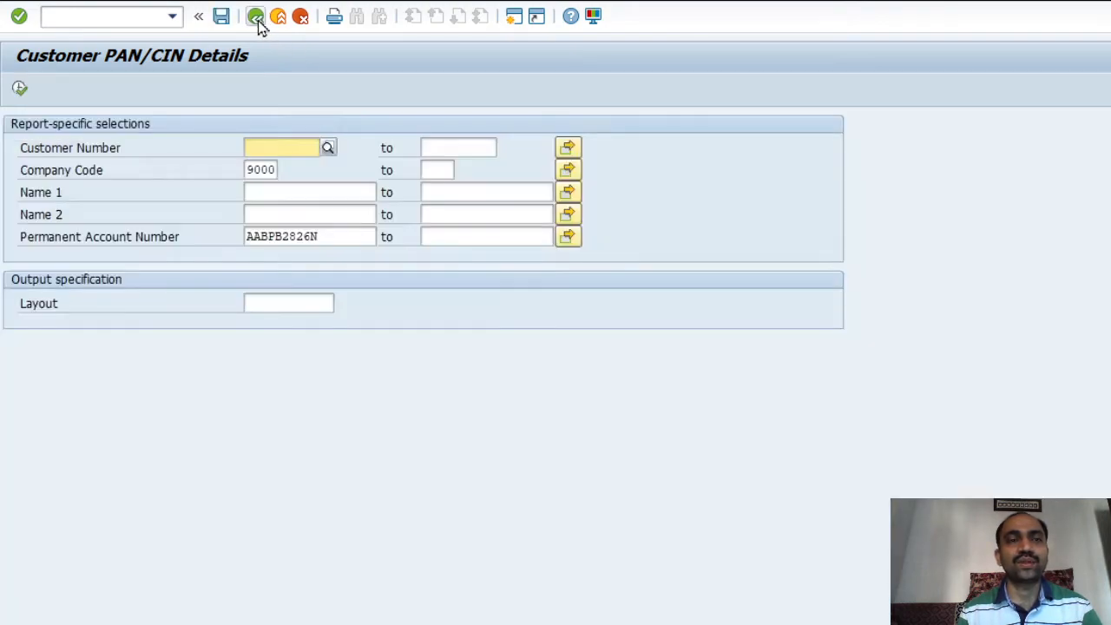
pyautogui.click(256, 17)
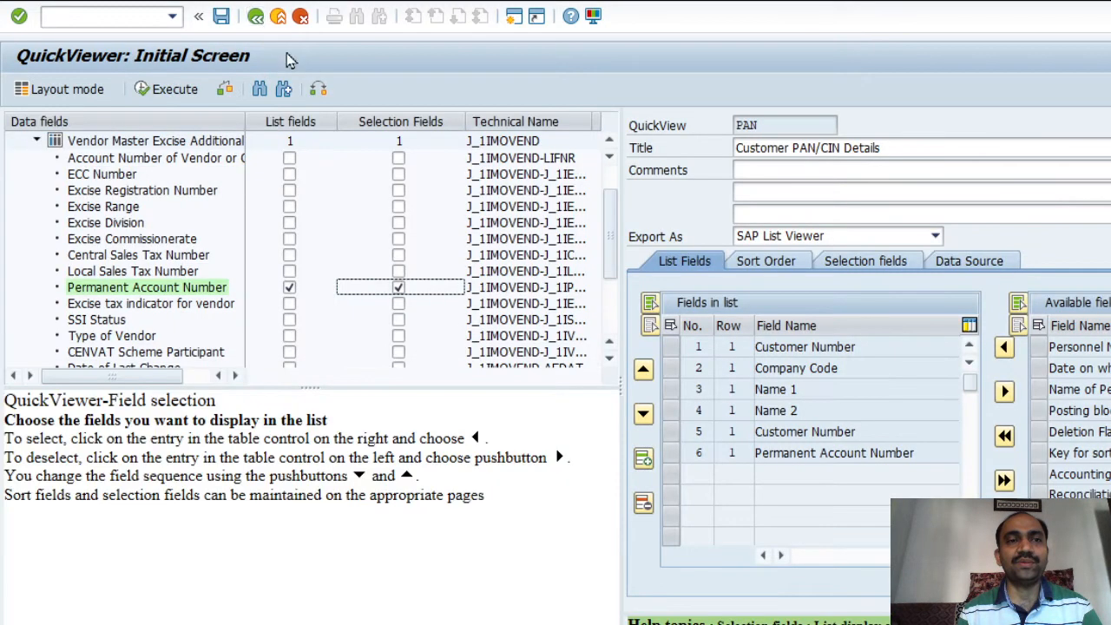
pyautogui.click(36, 141)
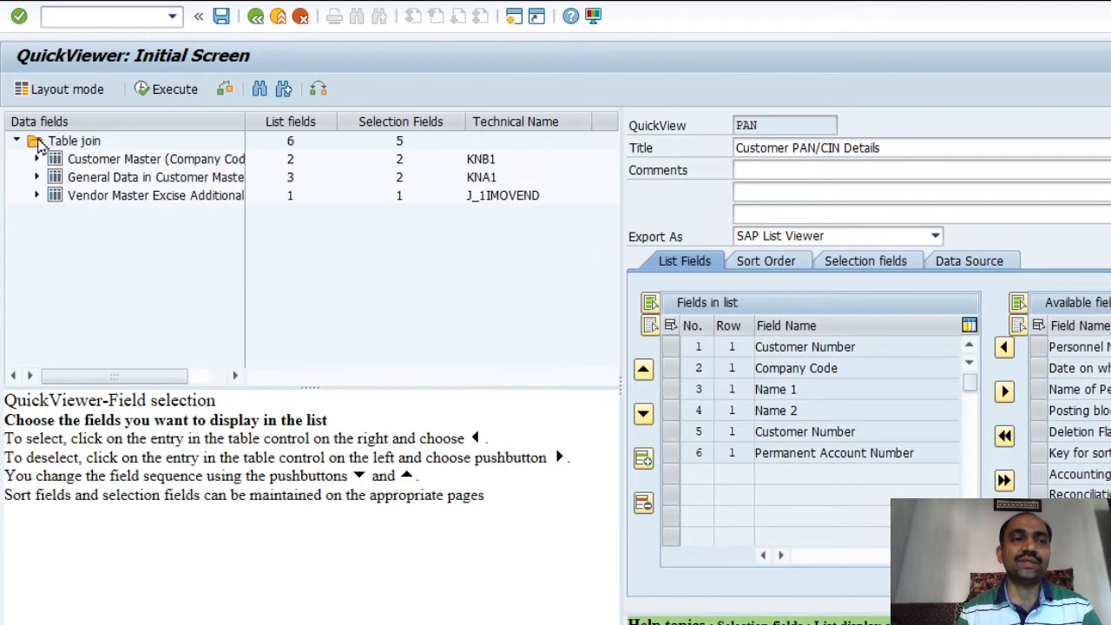
pyautogui.moveTo(622, 154); pyautogui.dragTo(340, 214)
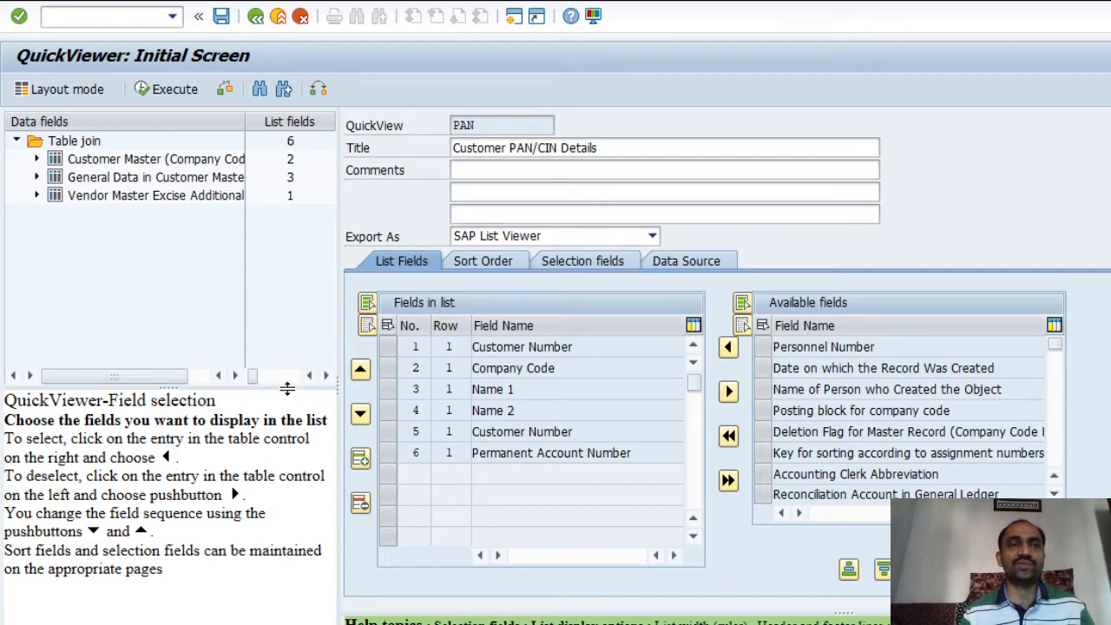
pyautogui.click(225, 24)
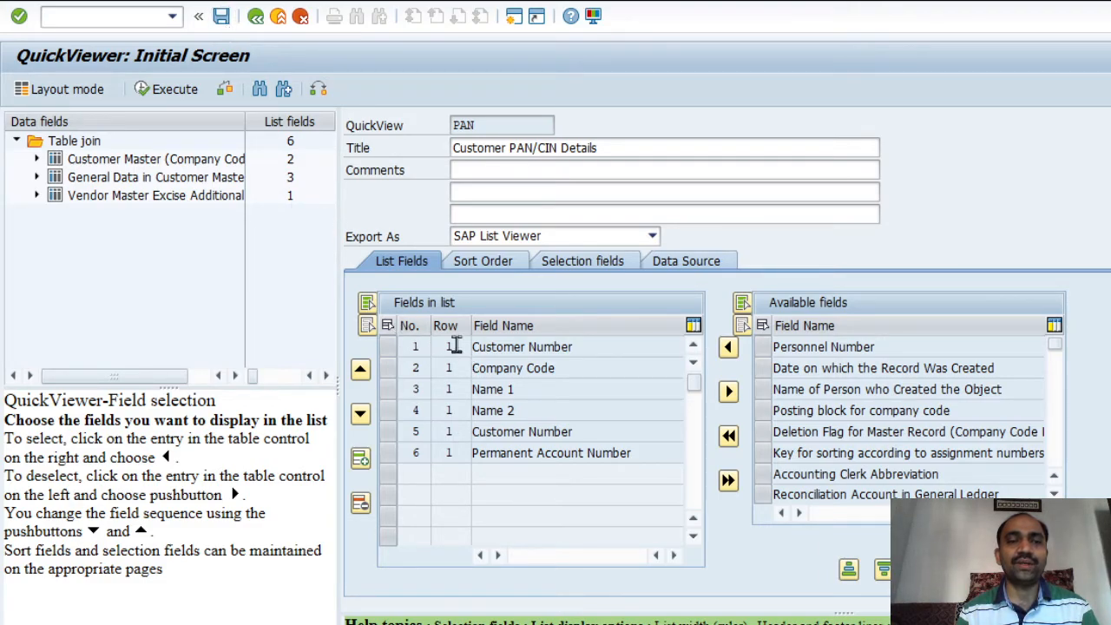
pyautogui.click(257, 17)
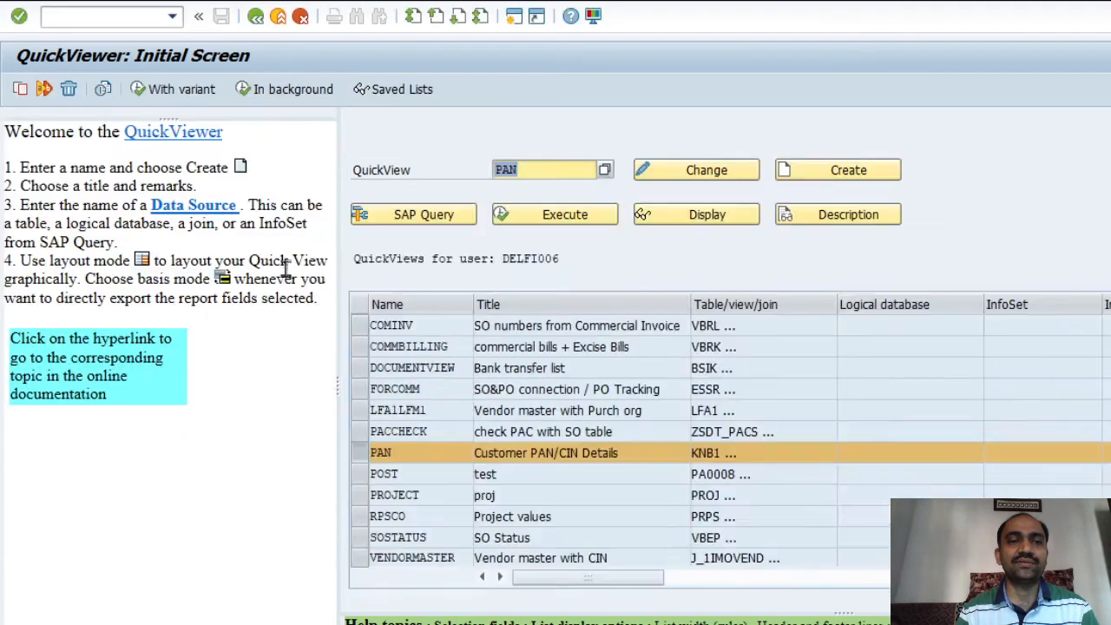
# Return to SQVI via the main menu and execute the saved PAN QuickView
pyautogui.click(255, 18)
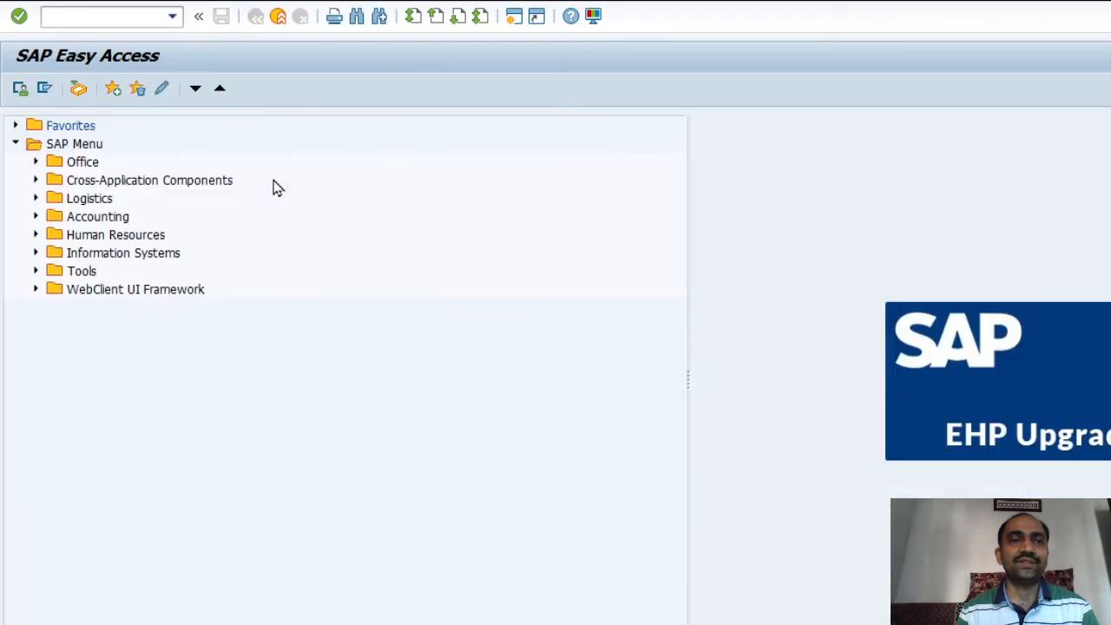
pyautogui.click(149, 16)
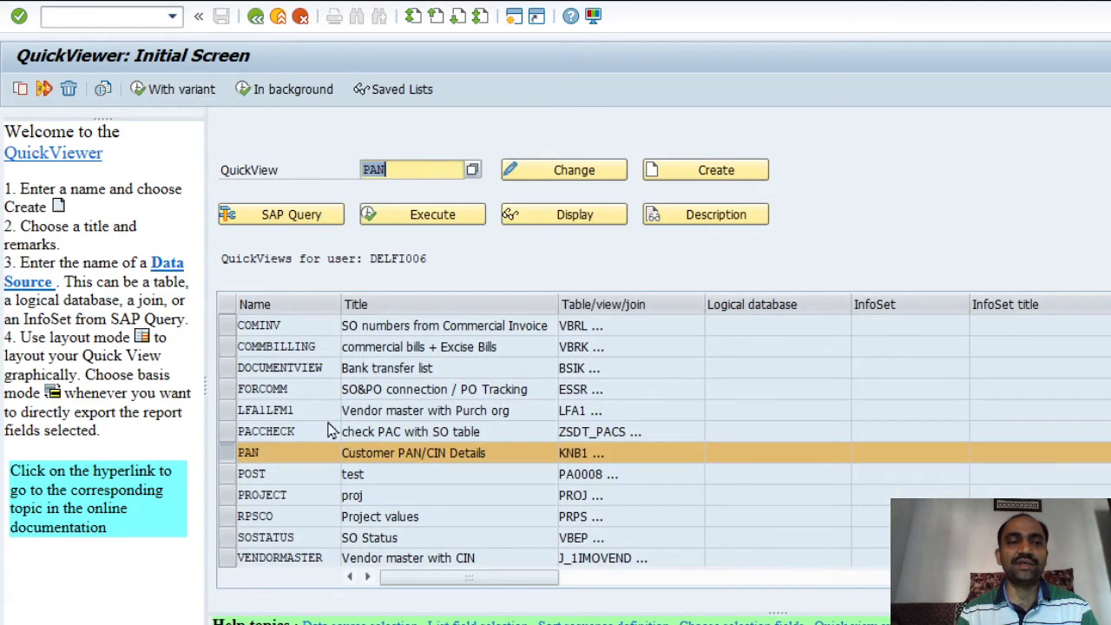
pyautogui.click(245, 456)
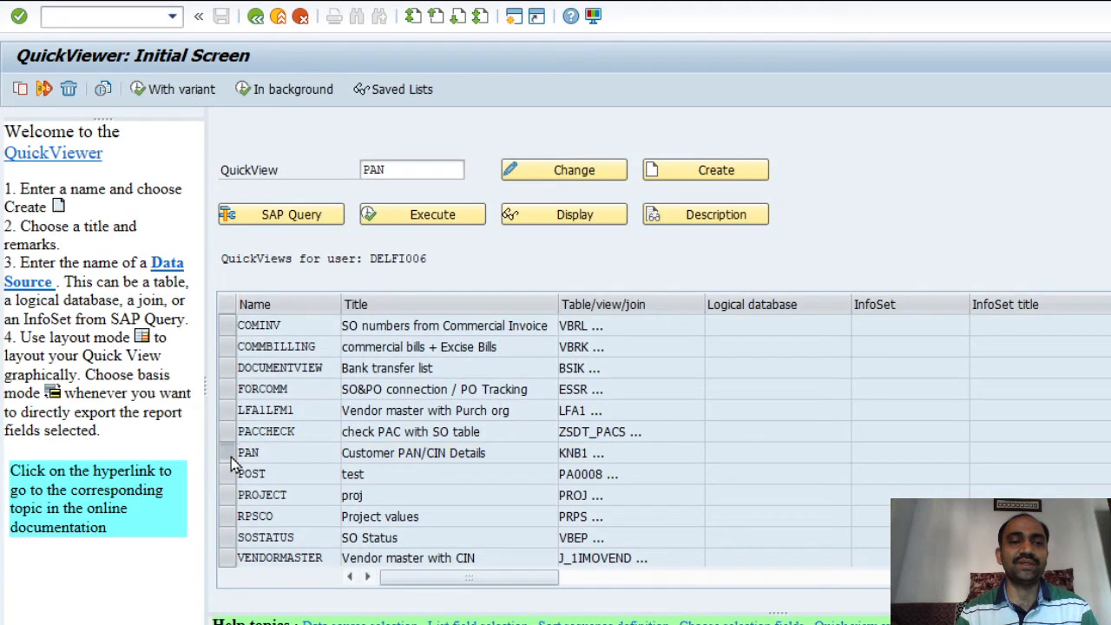
pyautogui.click(442, 218)
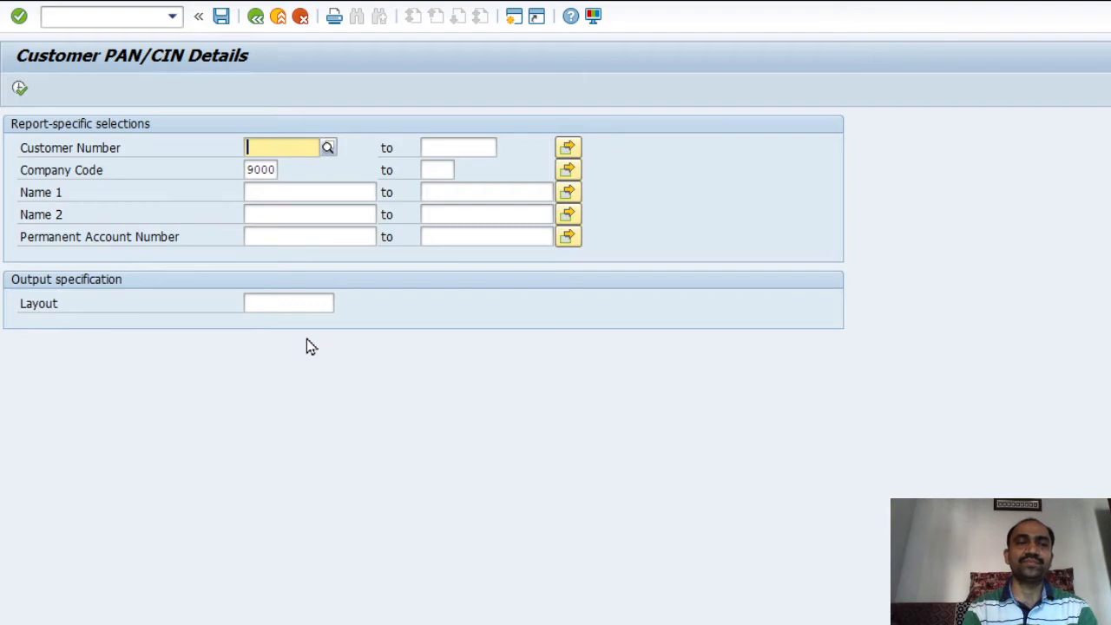
# Type the new PAN value into the Permanent Account Number field and confirm
pyautogui.press('Tab')
pyautogui.press('Tab')
pyautogui.press('Tab')
pyautogui.press('Tab')
pyautogui.write('A')
pyautogui.press('BackSpace')
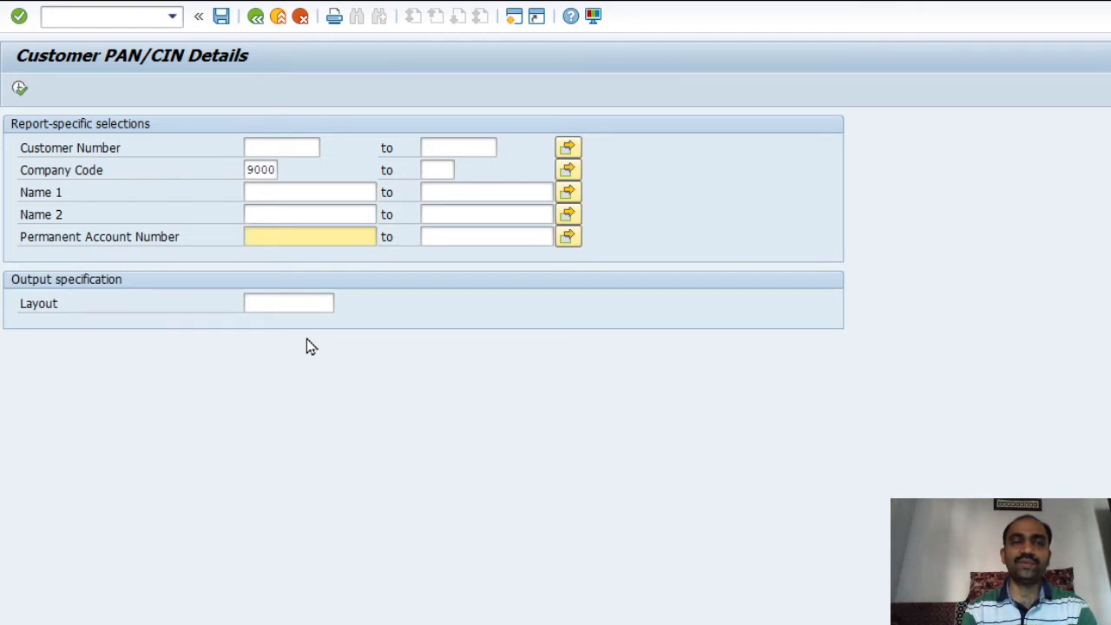
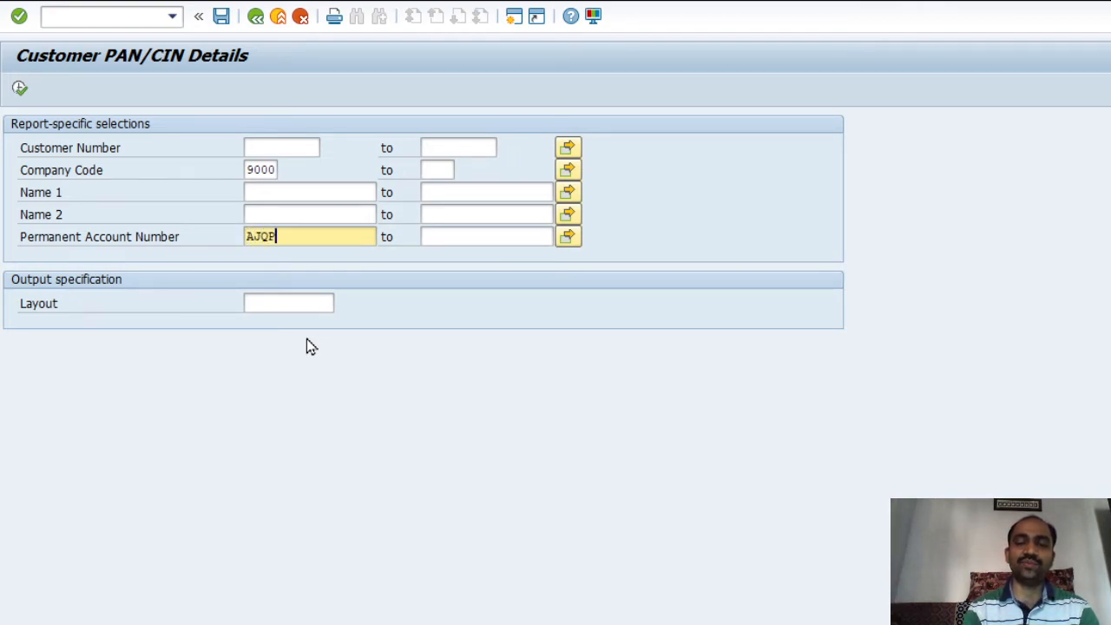
pyautogui.write('N')
pyautogui.press('Return')
# Run the report for the new PAN, widen Name 1 and Customer columns, then back out to the QuickViewer list
pyautogui.press('F8')
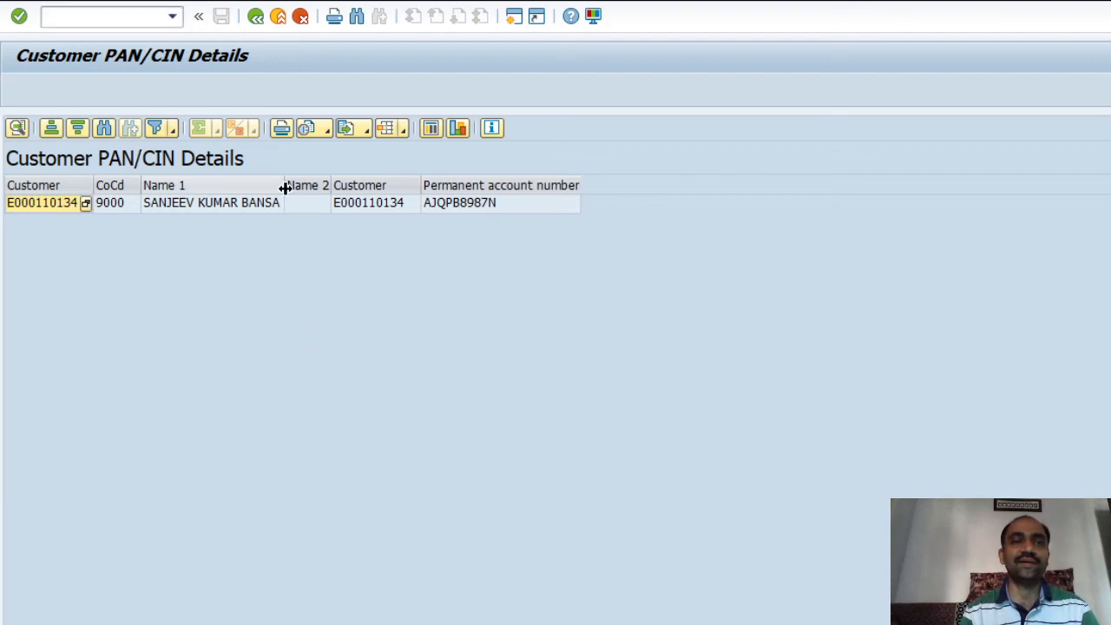
pyautogui.moveTo(287, 188); pyautogui.dragTo(327, 187)
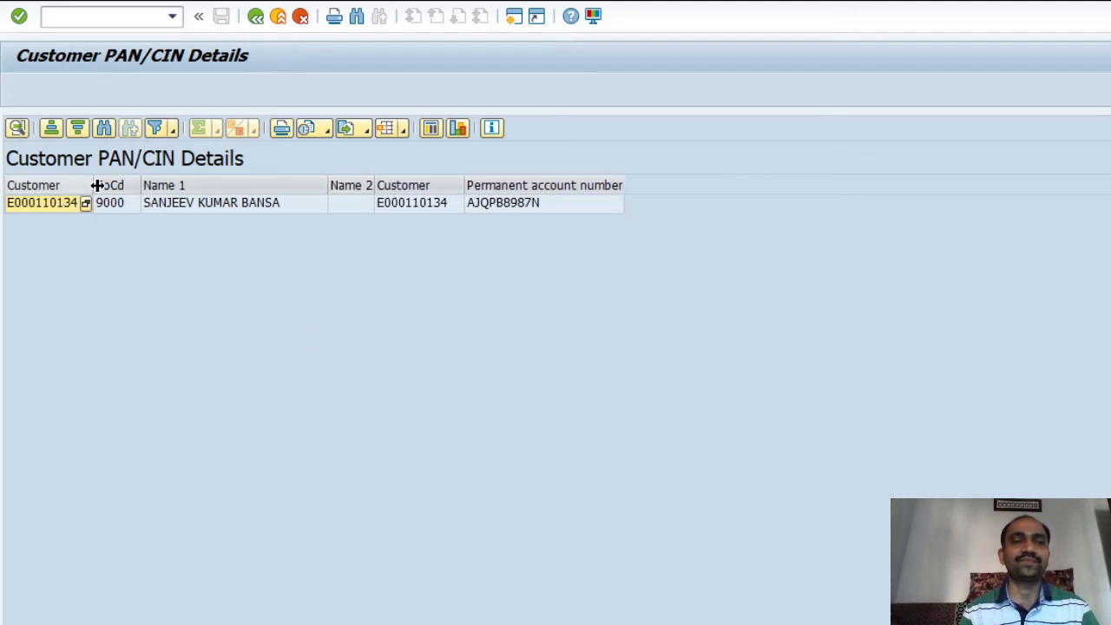
pyautogui.moveTo(95, 188); pyautogui.dragTo(132, 188)
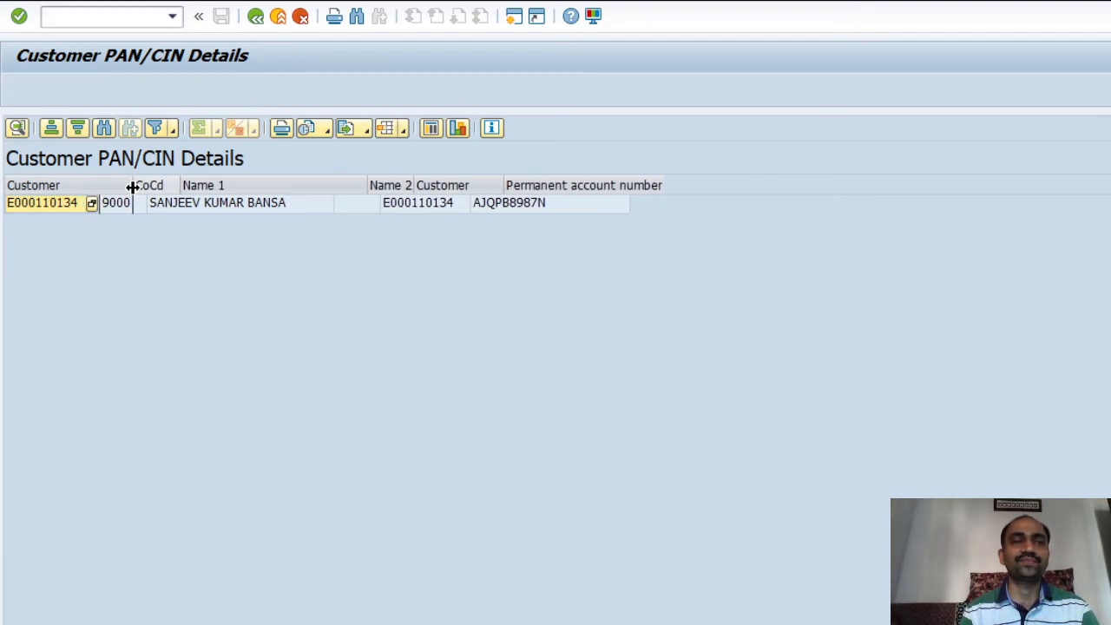
pyautogui.click(561, 215)
pyautogui.click(220, 212)
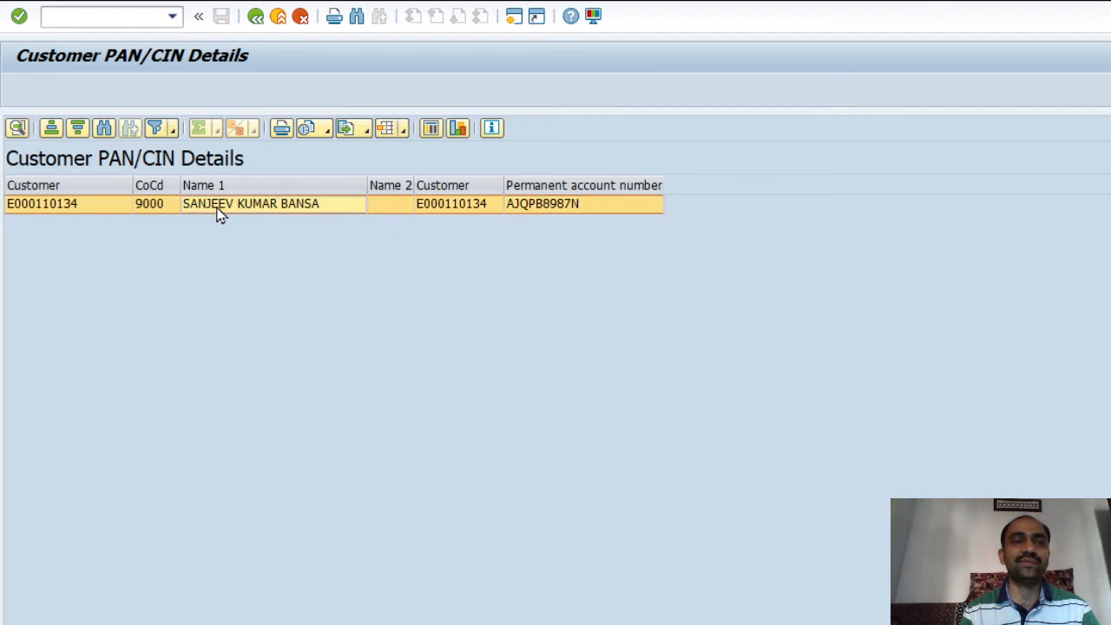
pyautogui.click(77, 214)
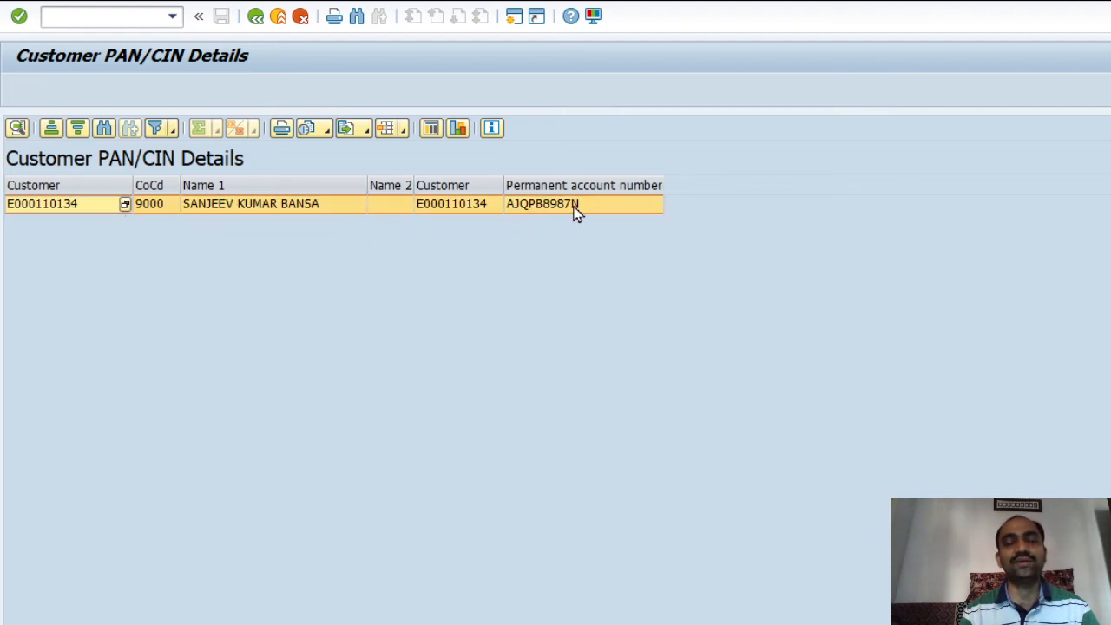
pyautogui.click(264, 26)
pyautogui.click(257, 17)
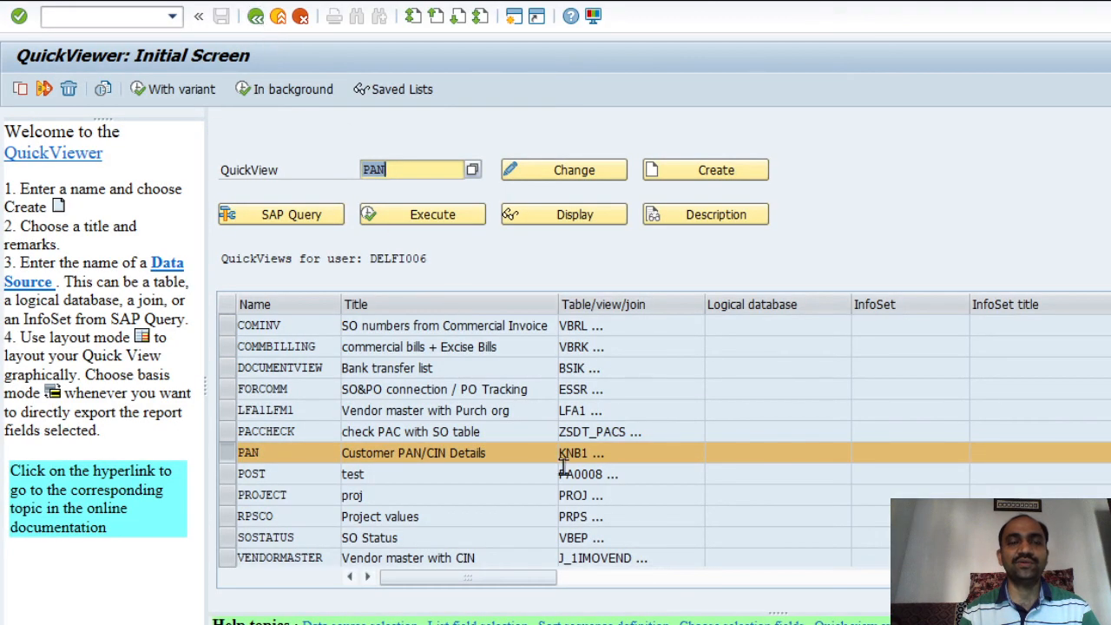